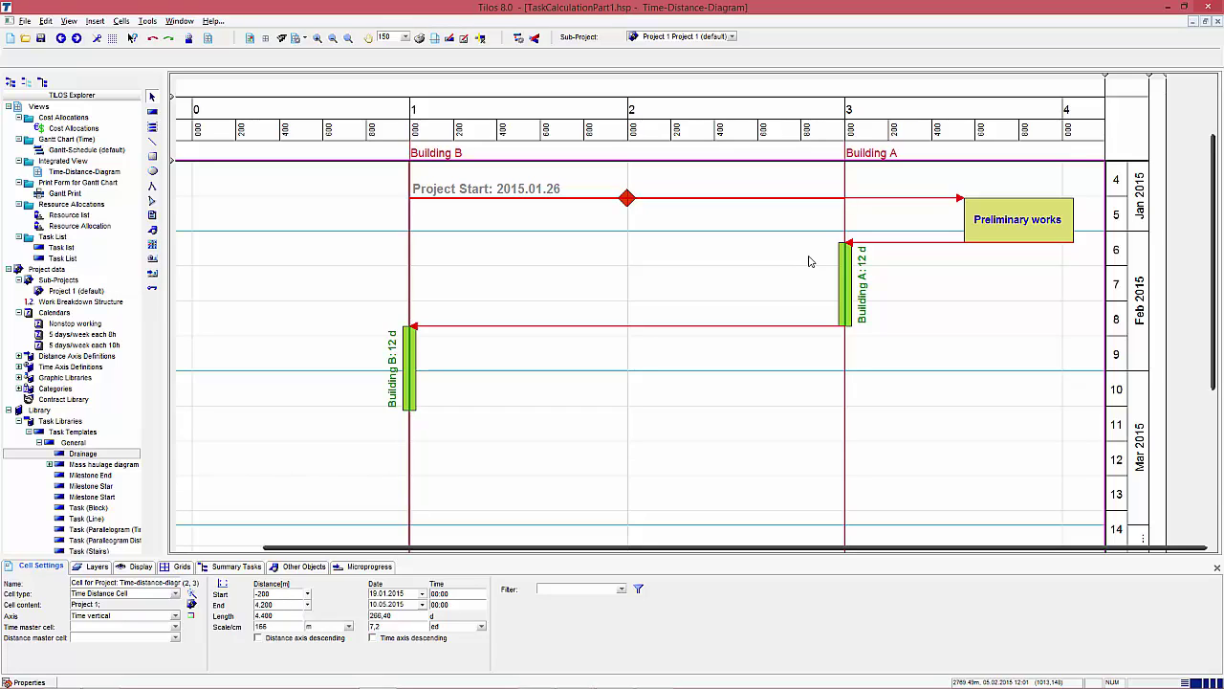
Step: Draw an 11-day Drainage task line from the top of Building A to Building B
mouse_move(847, 246)
click(154, 113)
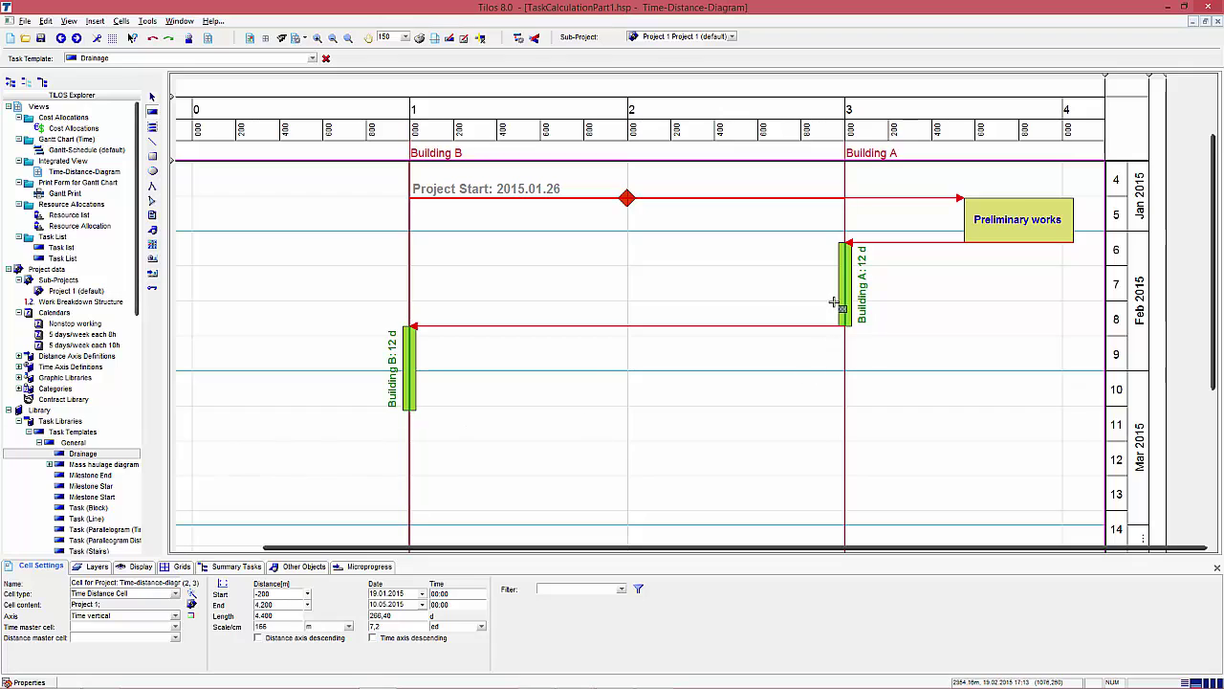
drag(844, 232, 411, 314)
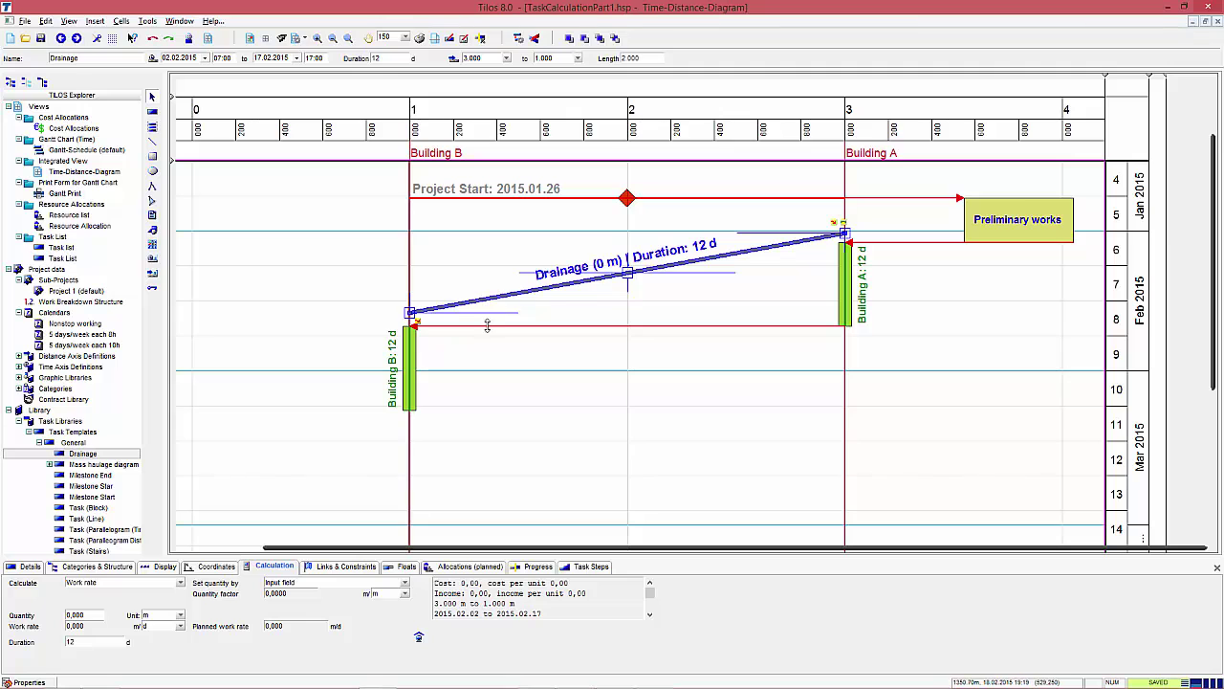
mouse_move(487, 318)
mouse_down()
mouse_move(492, 367)
mouse_move(495, 277)
mouse_move(494, 309)
mouse_up()
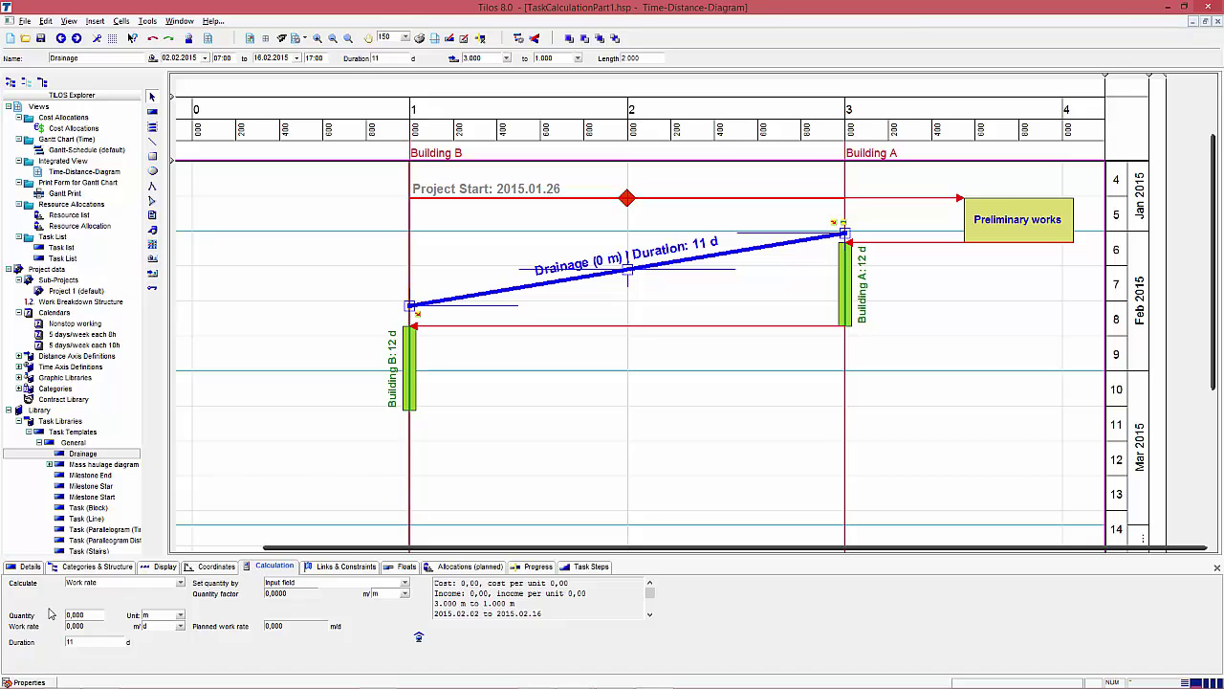
Step: Keep Work rate as the calculation method and enter a 2.000 m quantity, giving 181.818 m/d
click(164, 583)
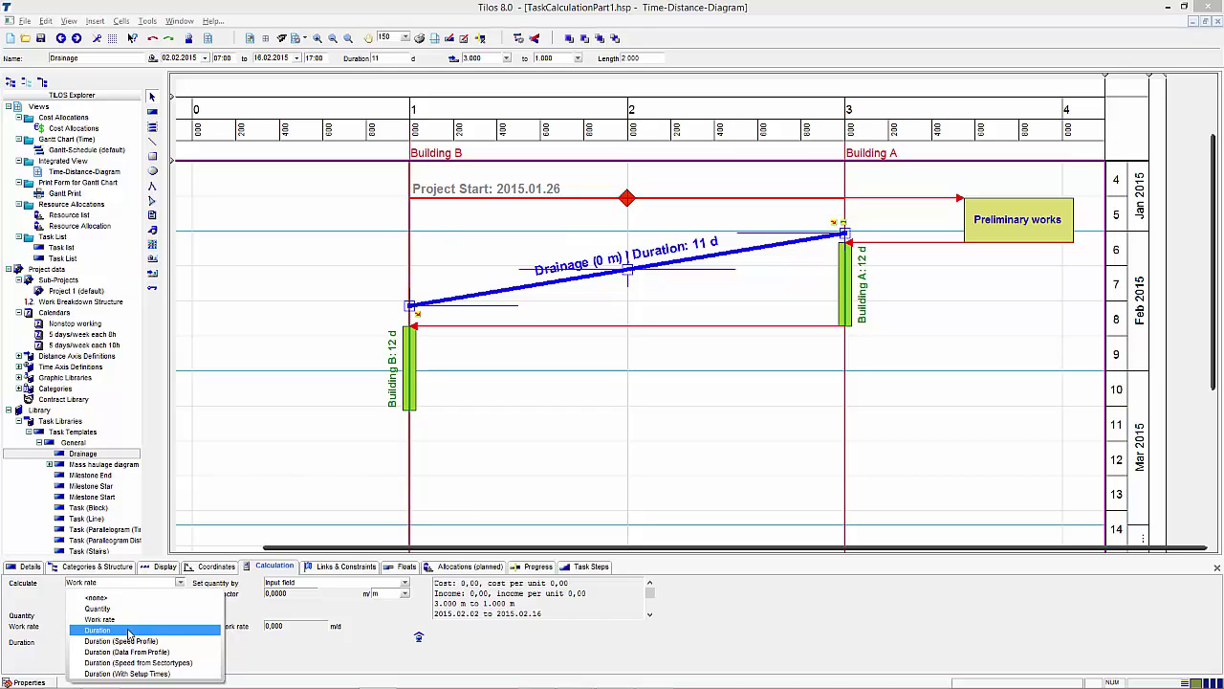
click(132, 622)
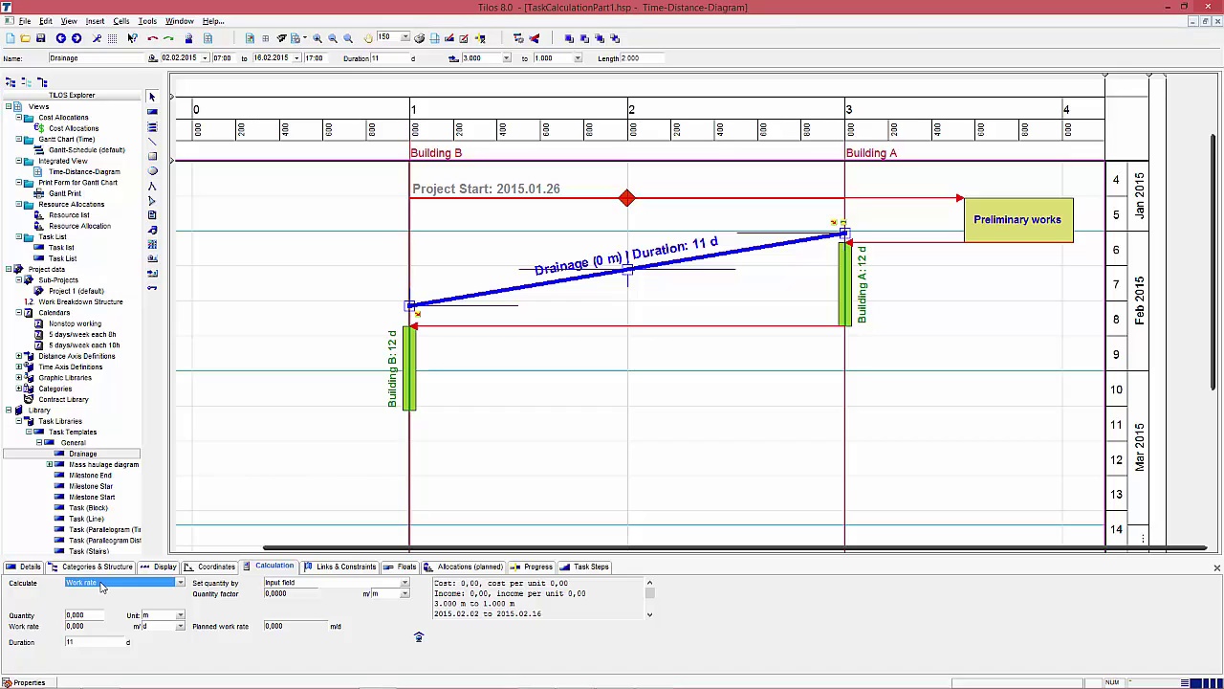
click(95, 614)
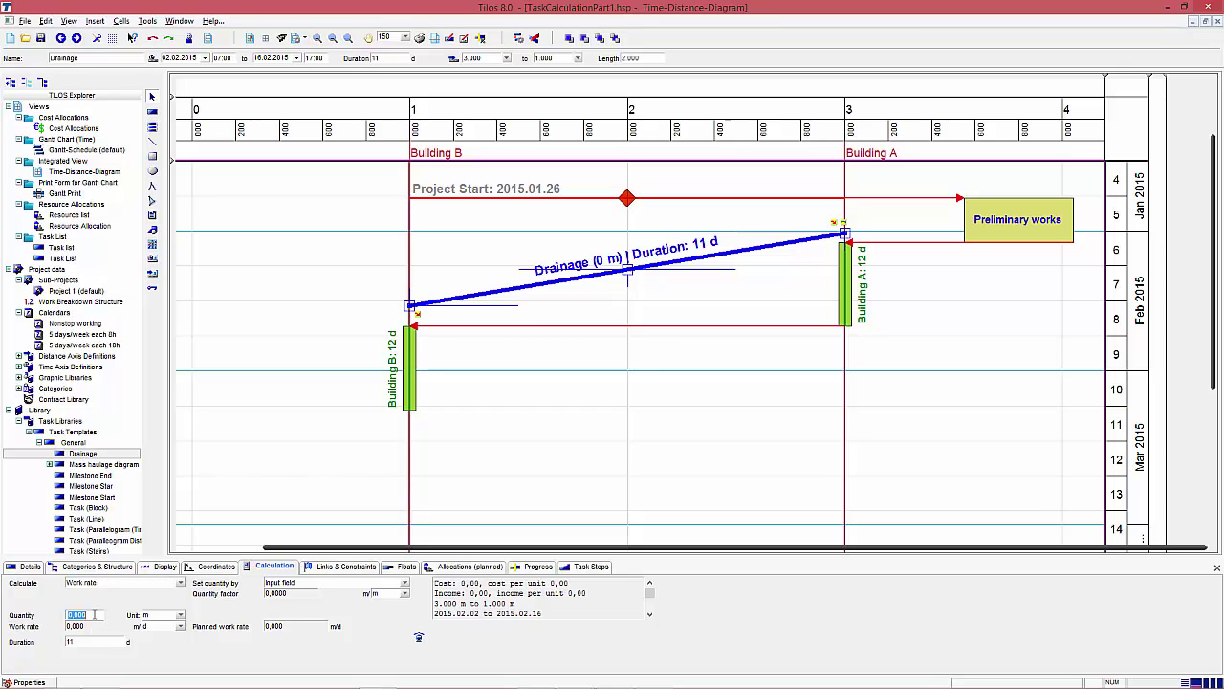
text(2000)
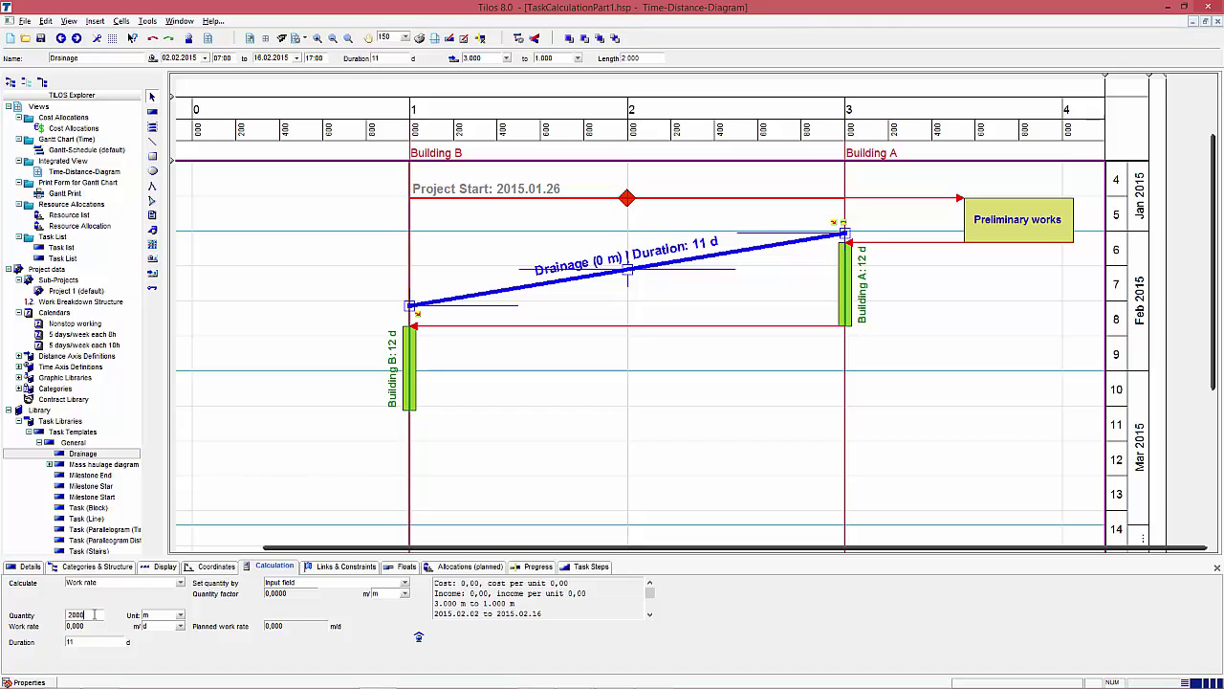
key(Tab)
click(162, 623)
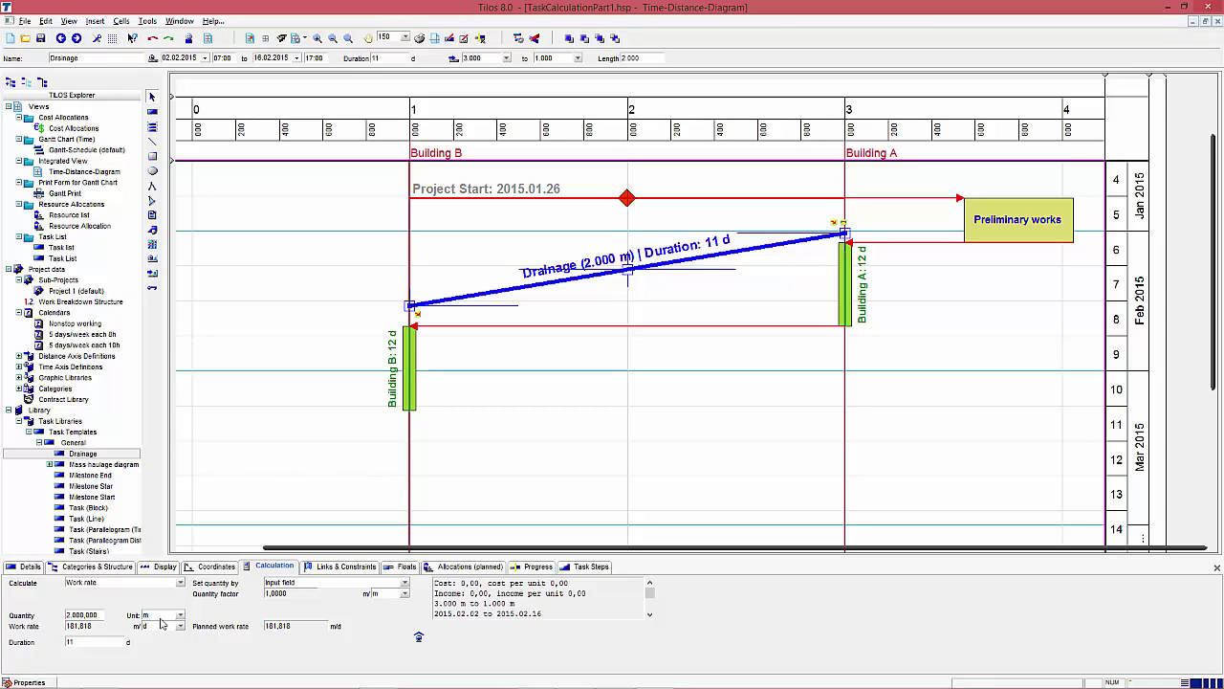
click(296, 629)
double_click(295, 627)
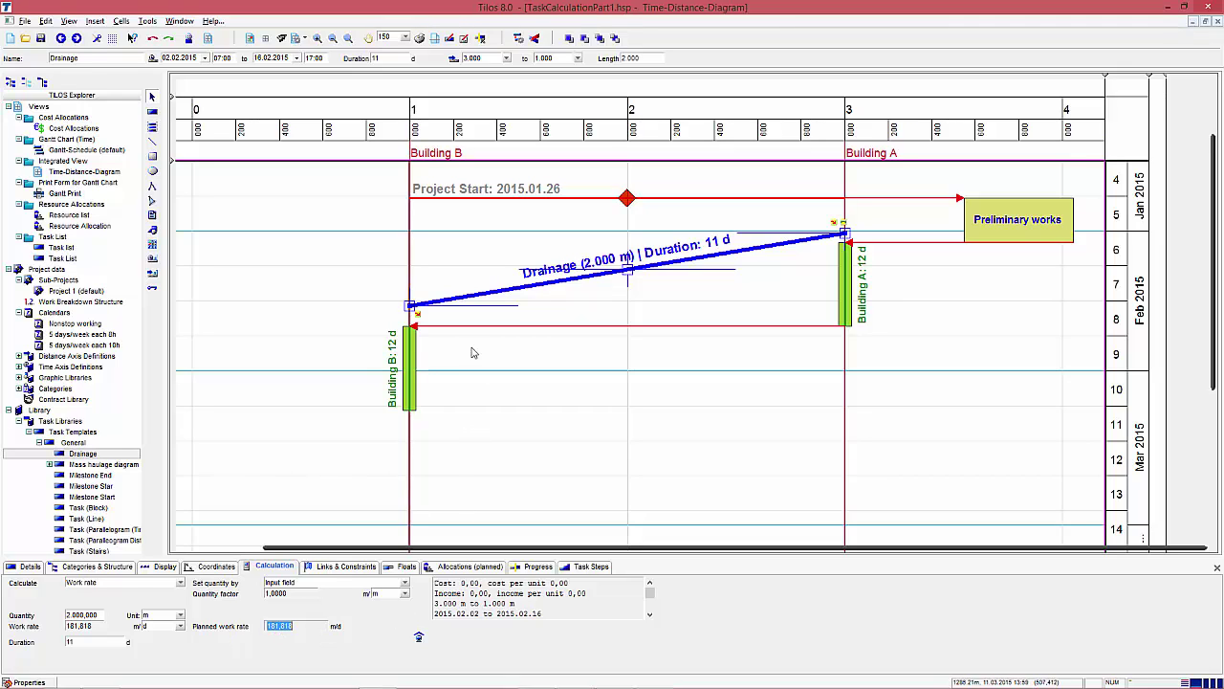
Step: Try Drainage durations of 10 and 5 days, then settle on 20 days
click(456, 313)
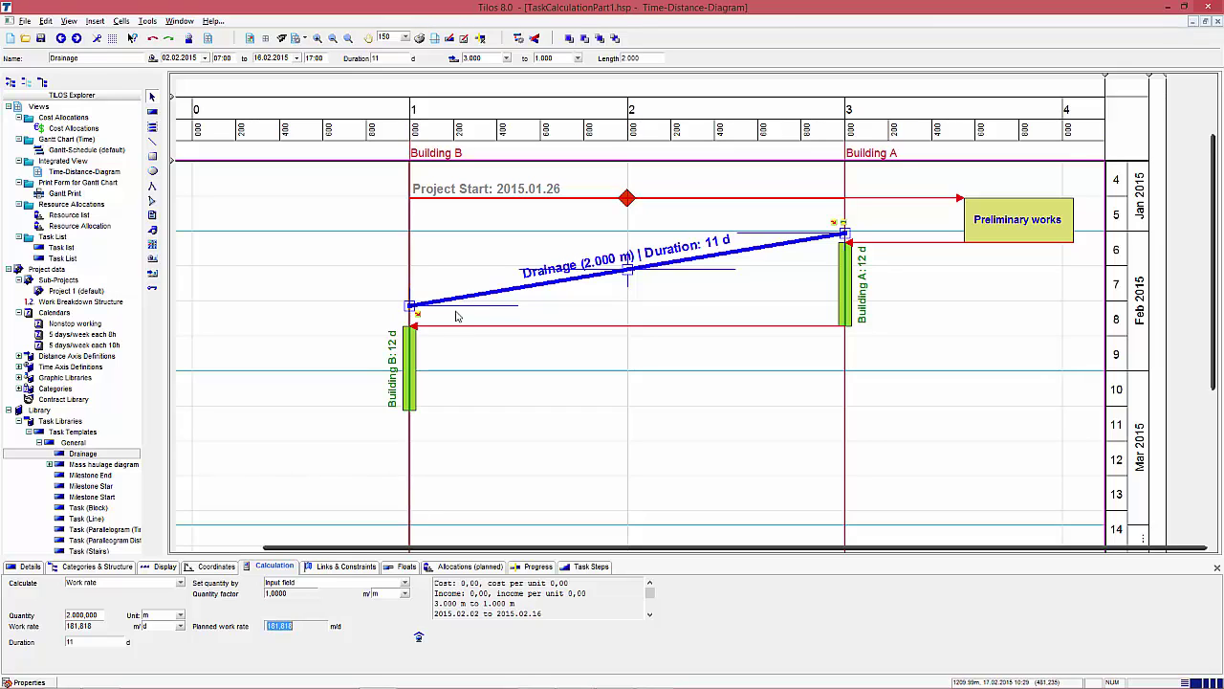
click(93, 643)
key(BackSpace)
text(0)
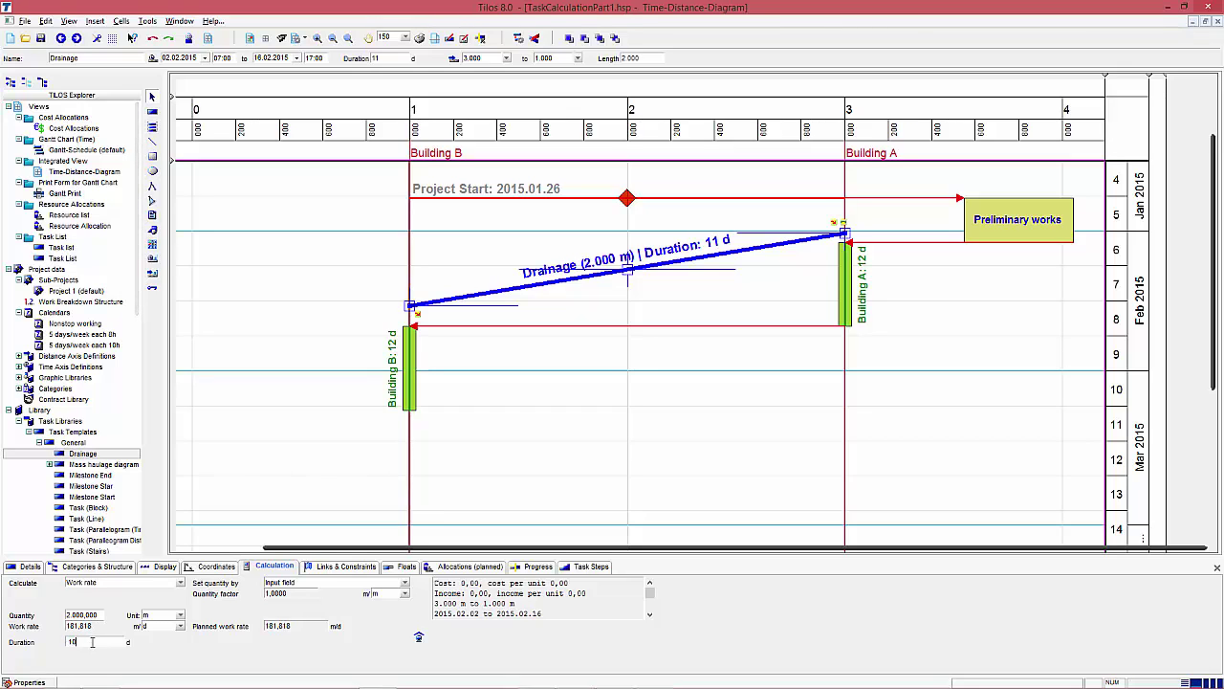
key(Tab)
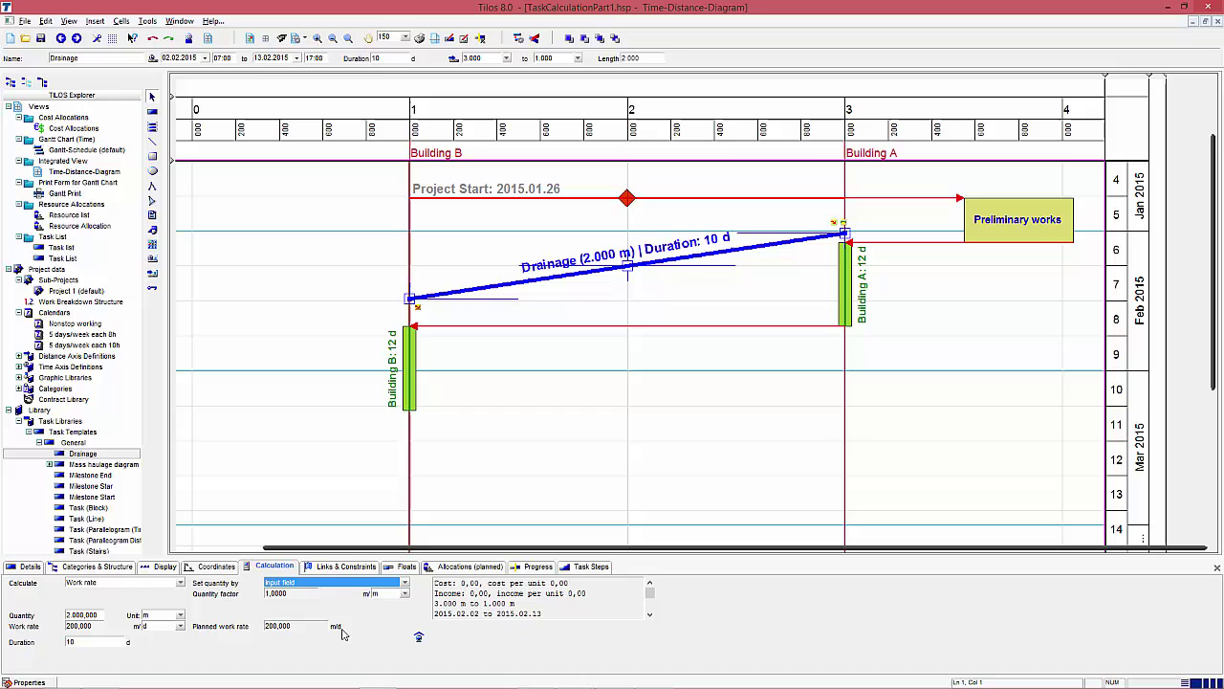
double_click(95, 641)
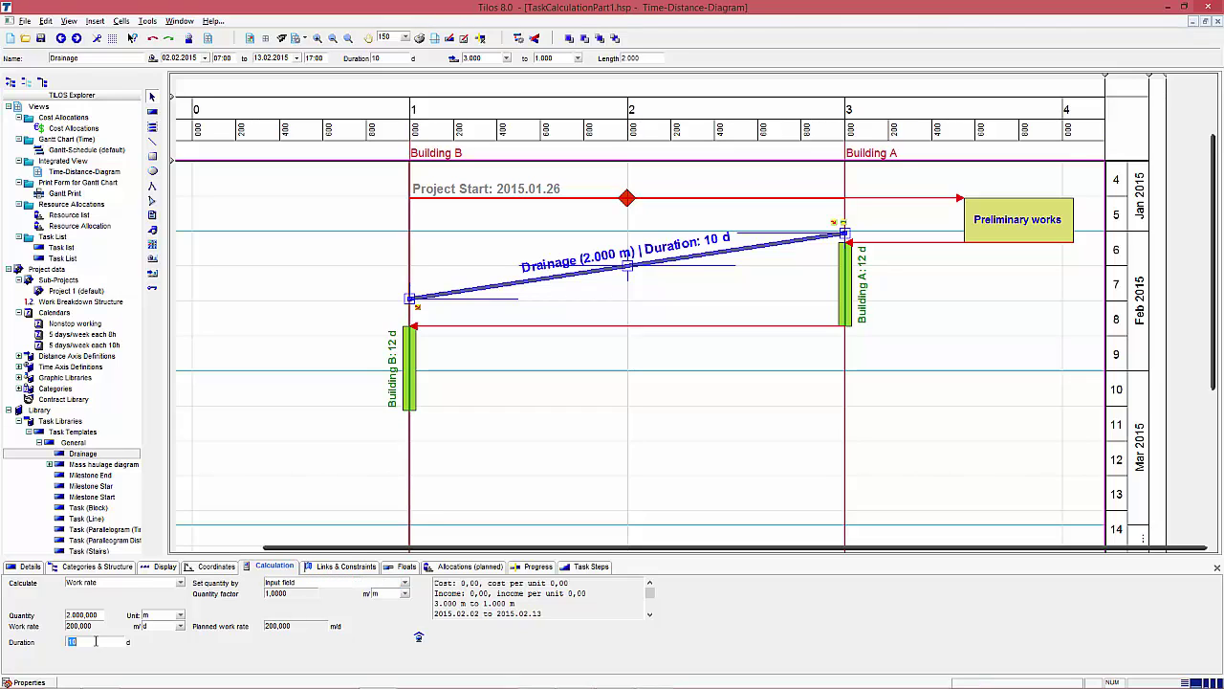
text(5)
key(Tab)
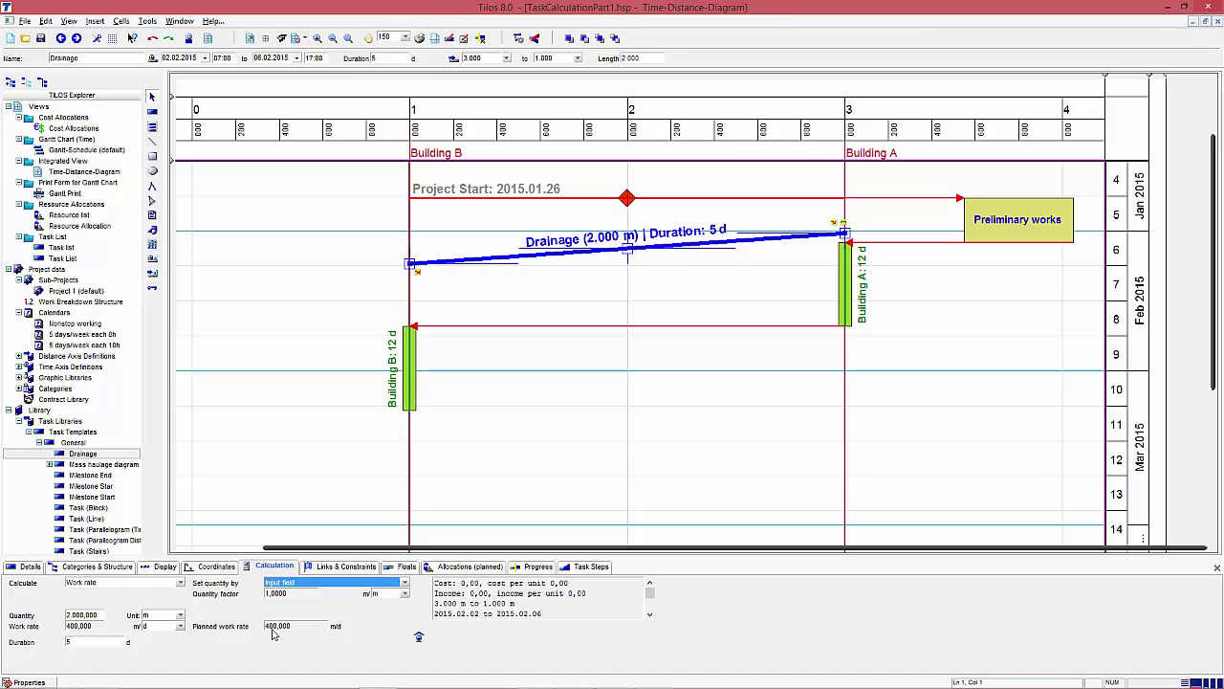
double_click(82, 644)
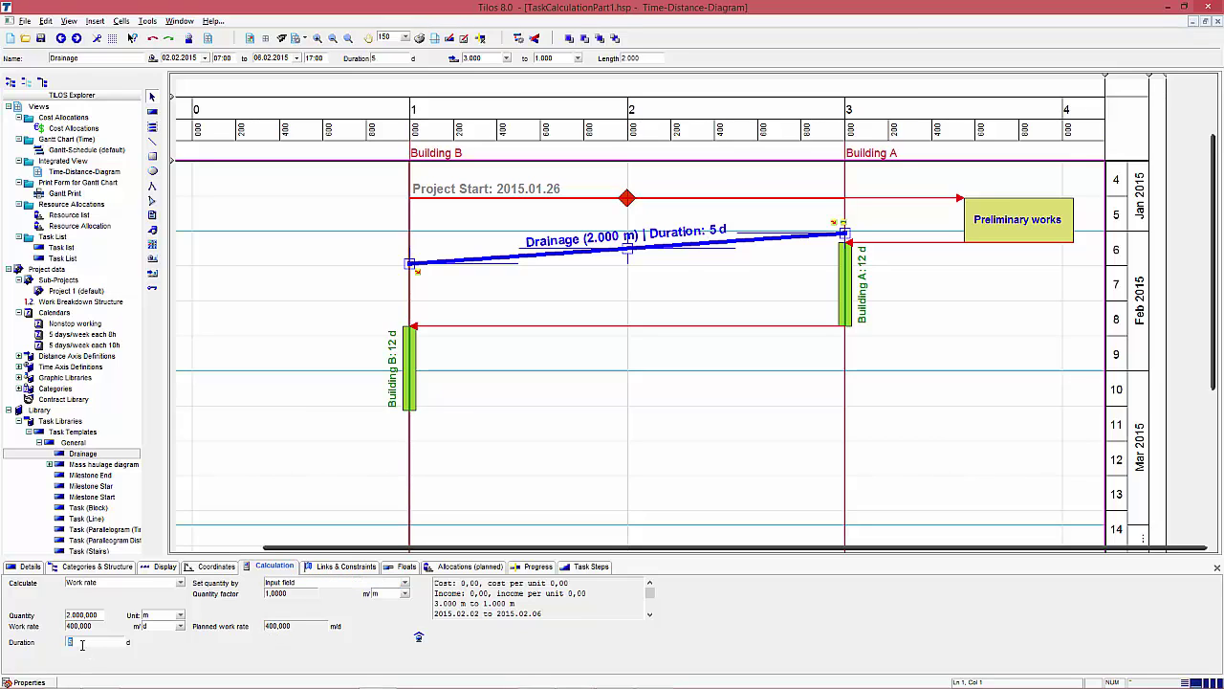
text(20)
key(Tab)
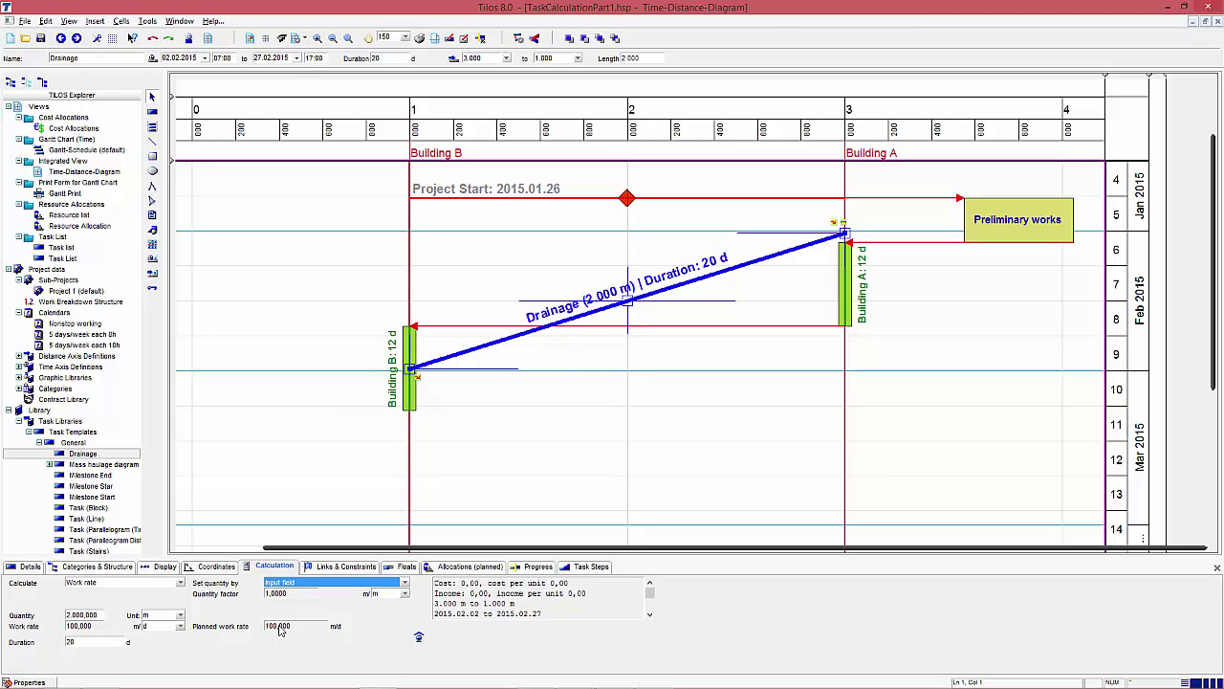
Step: Change the quantity to 1.000 m and back to 2.000 m, leaving a 100 m/d work rate
double_click(97, 615)
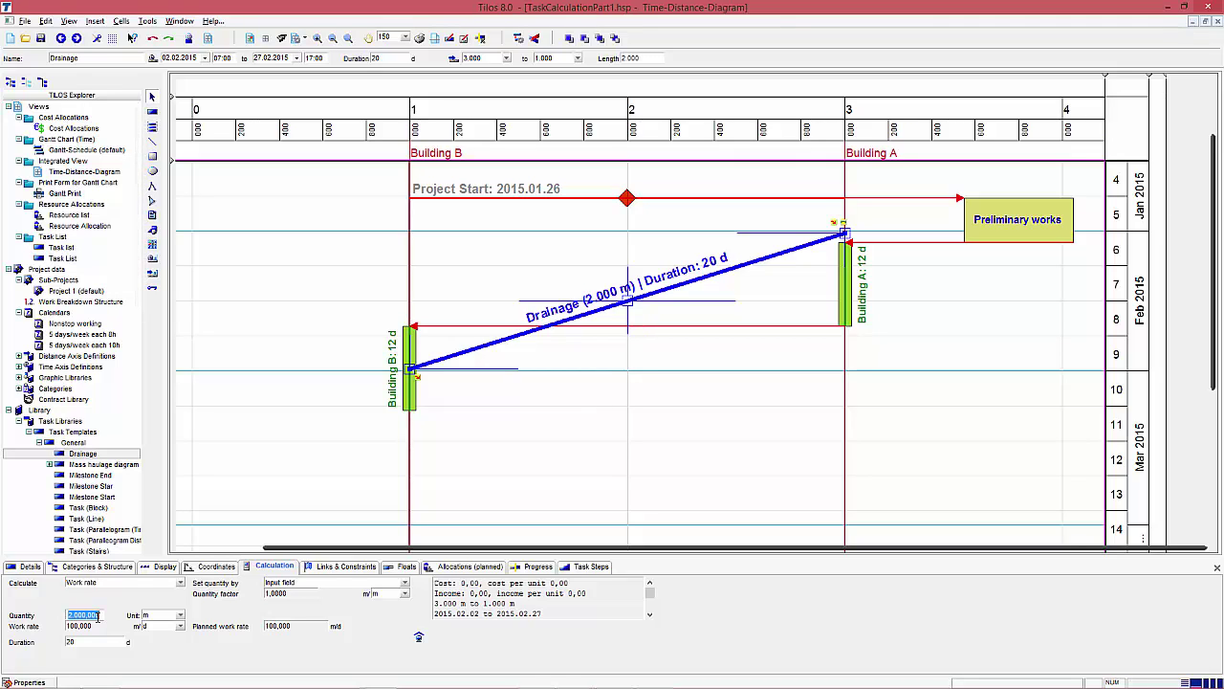
text(1000)
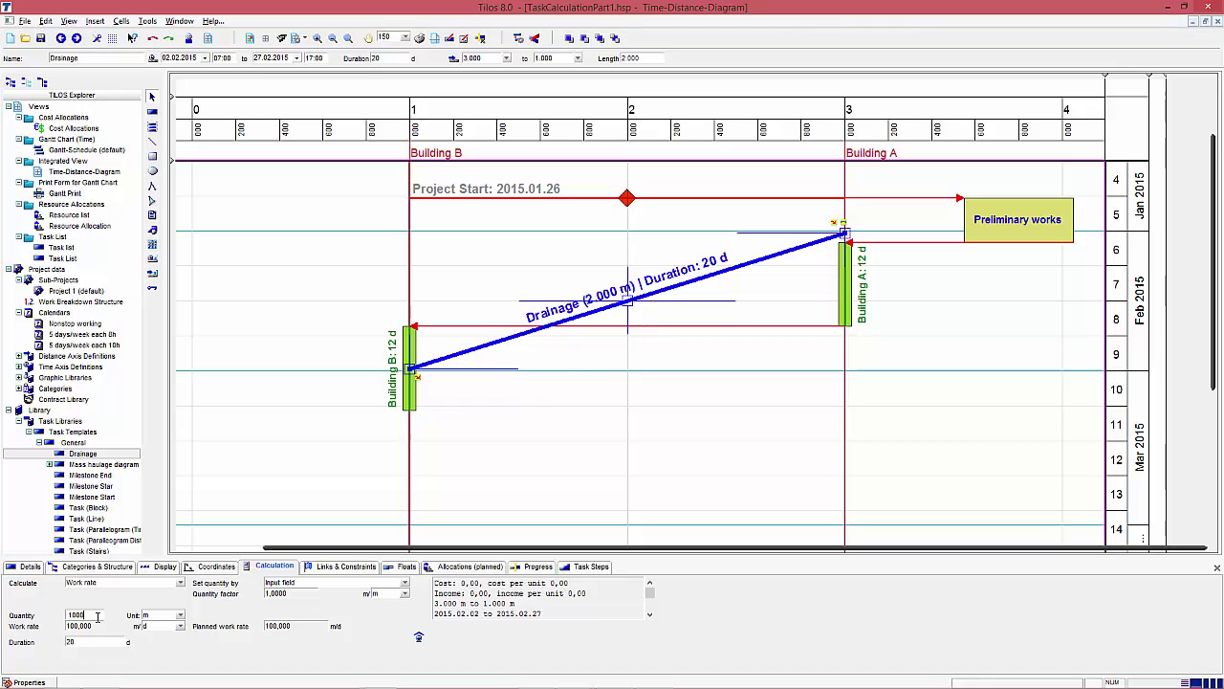
key(Tab)
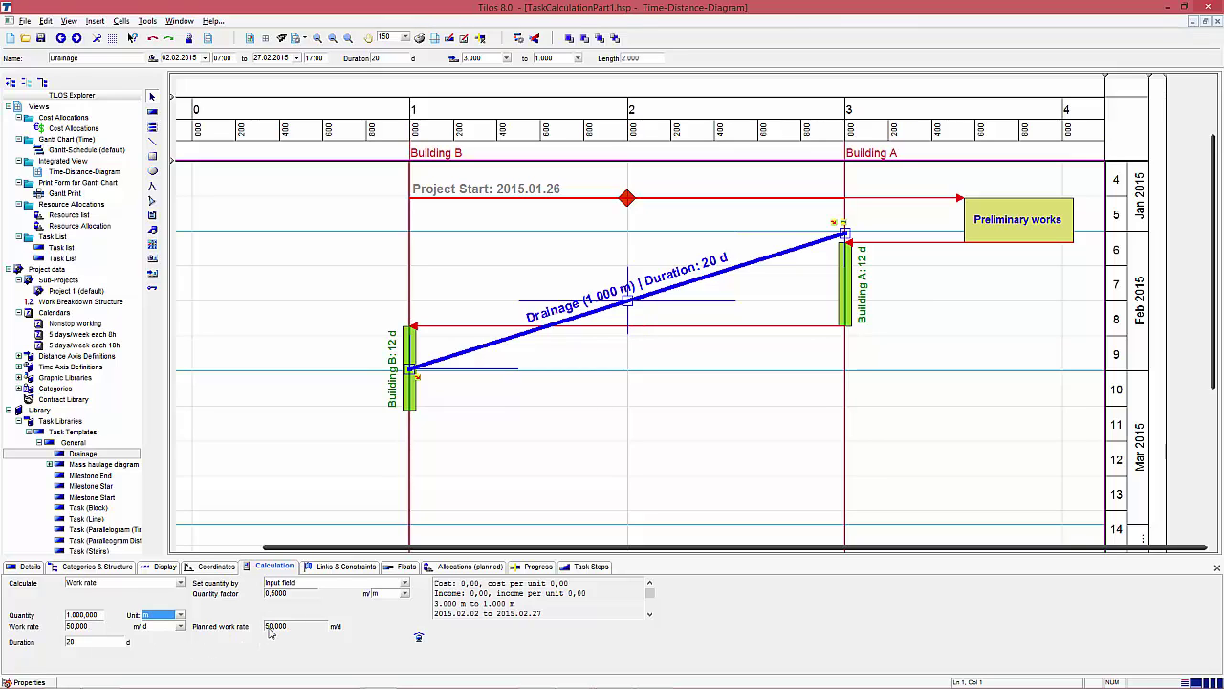
double_click(95, 615)
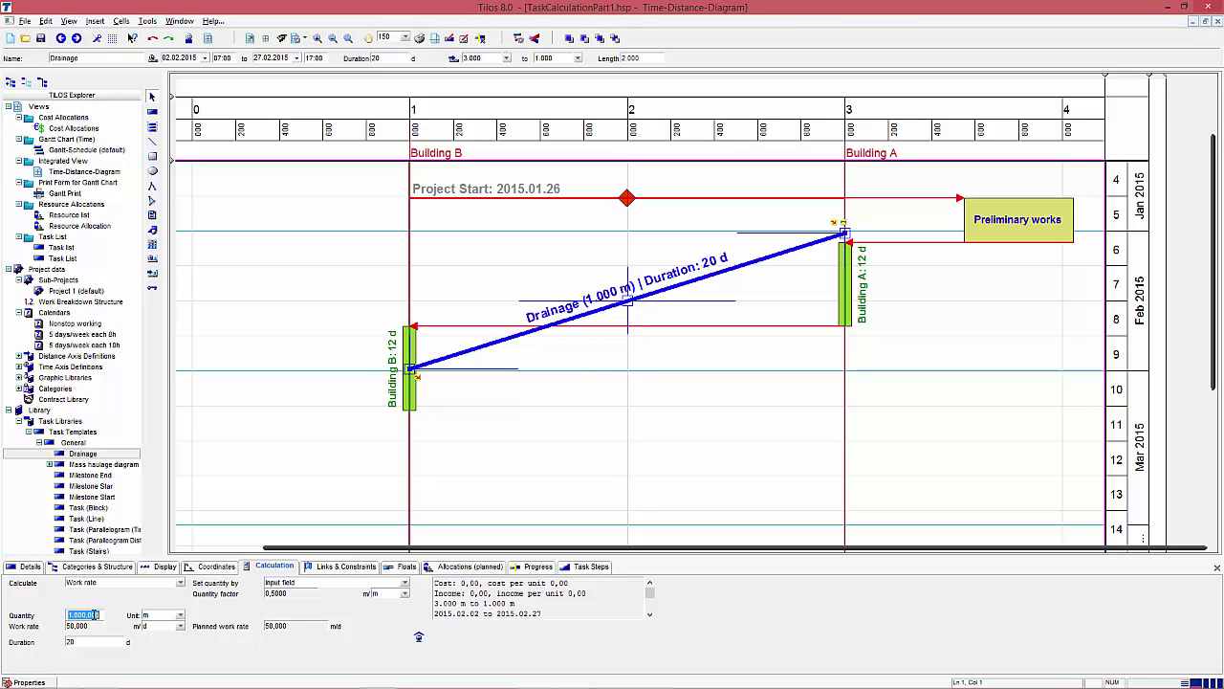
text(2000)
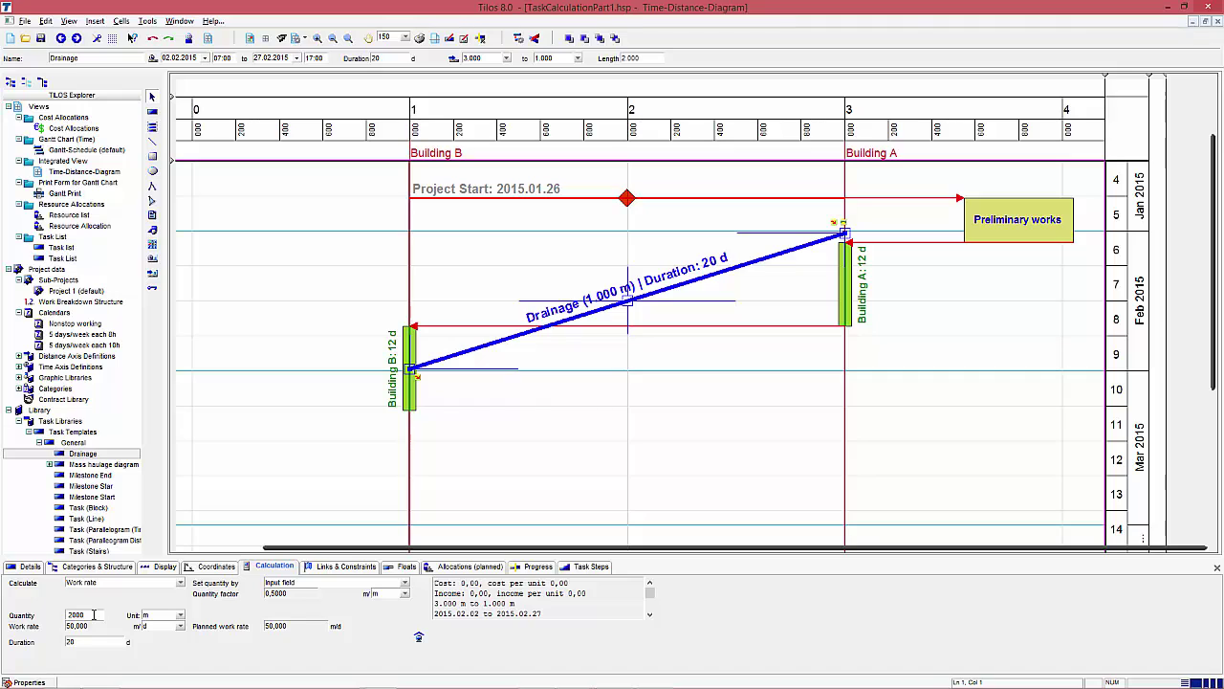
key(Tab)
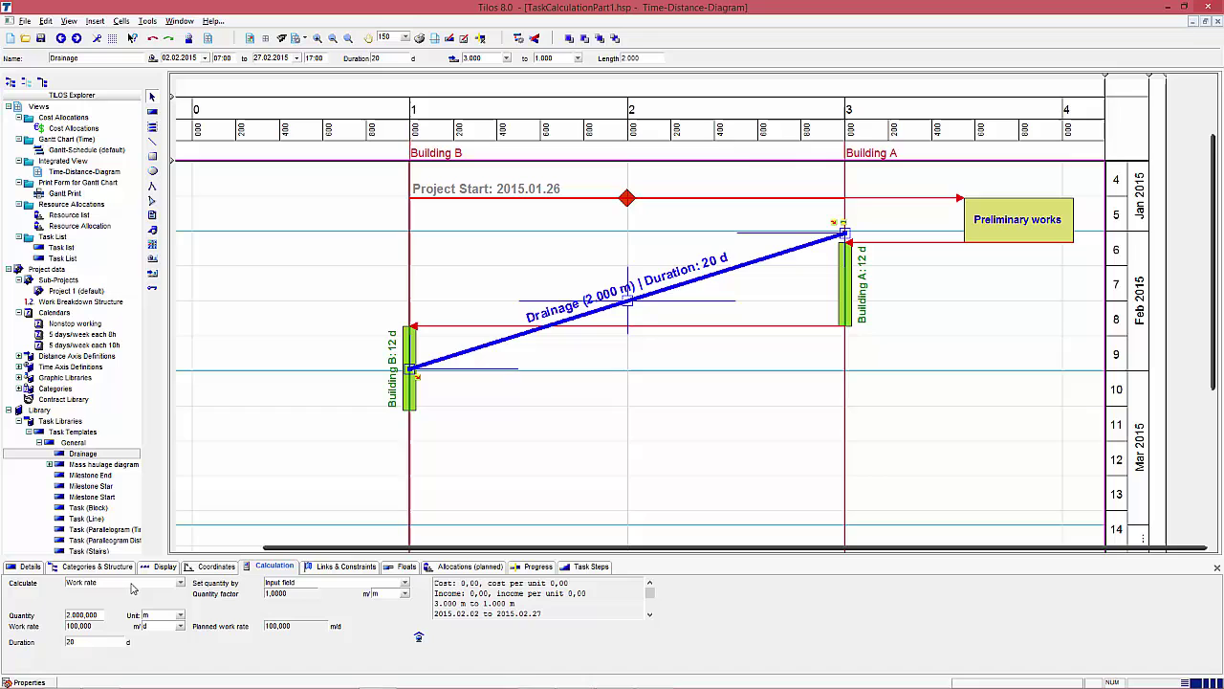
Step: Switch the calculation to Duration and set the planned work rate to 200 m/d
click(131, 584)
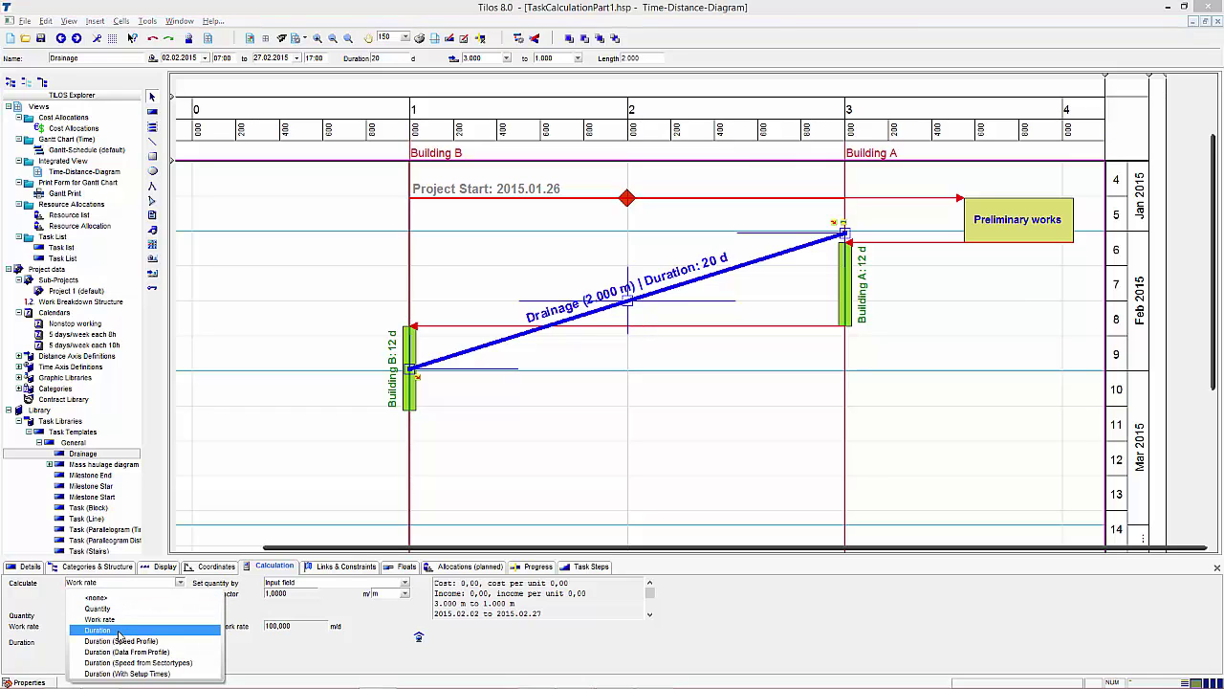
click(97, 629)
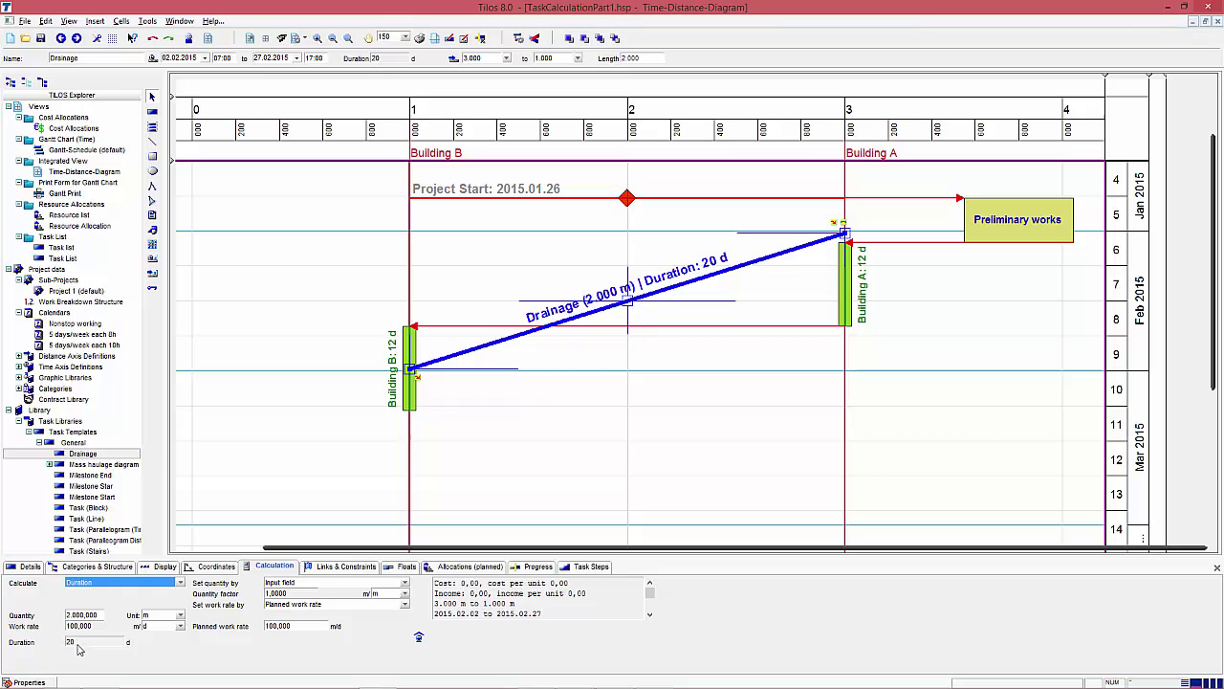
click(299, 626)
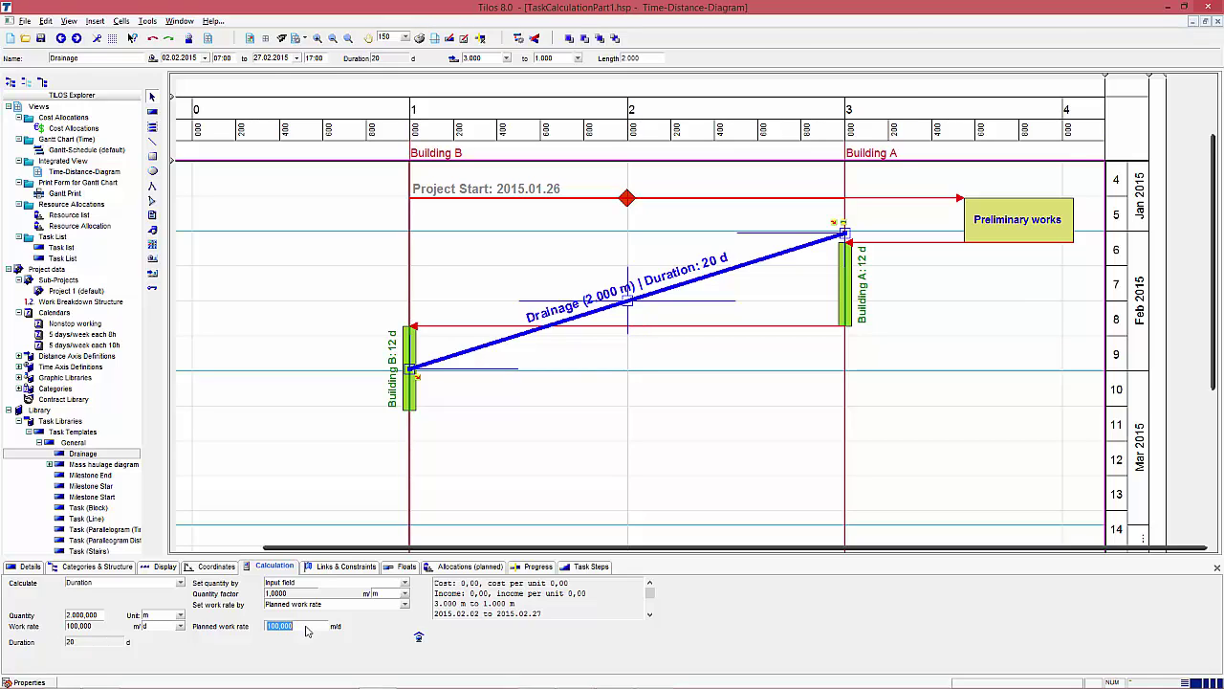
text(200)
key(Return)
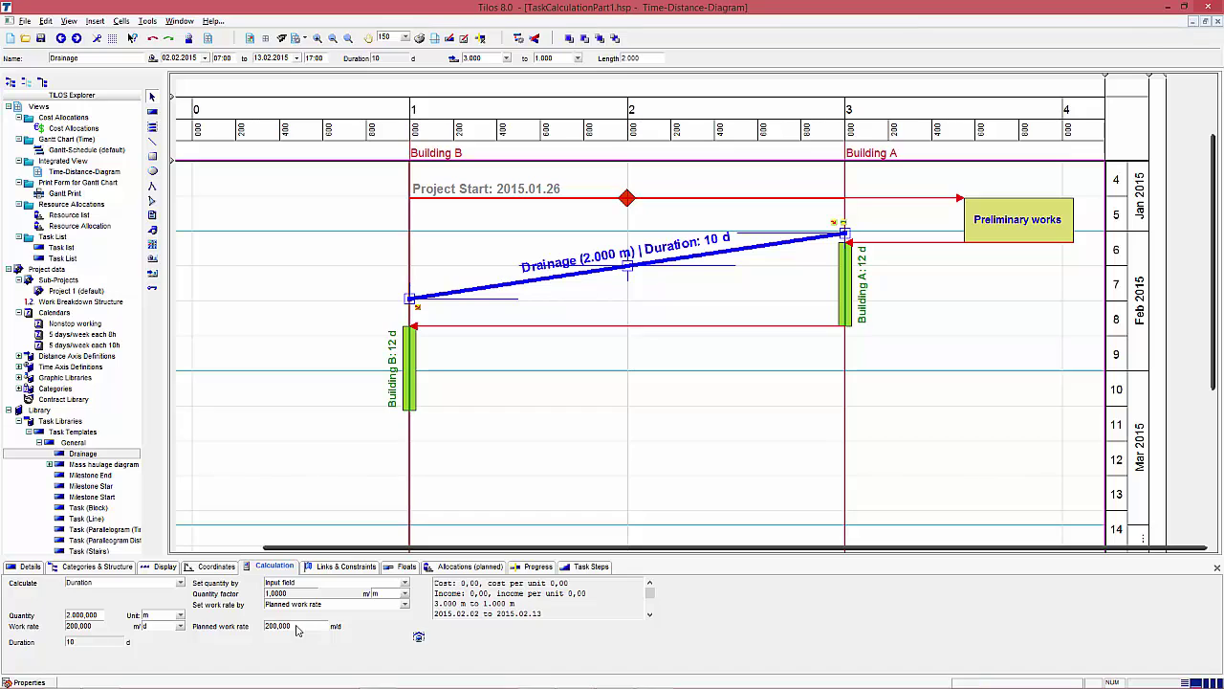
Step: Test a 1.000 m quantity, then restore 2.000 m for a 10-day duration
double_click(102, 617)
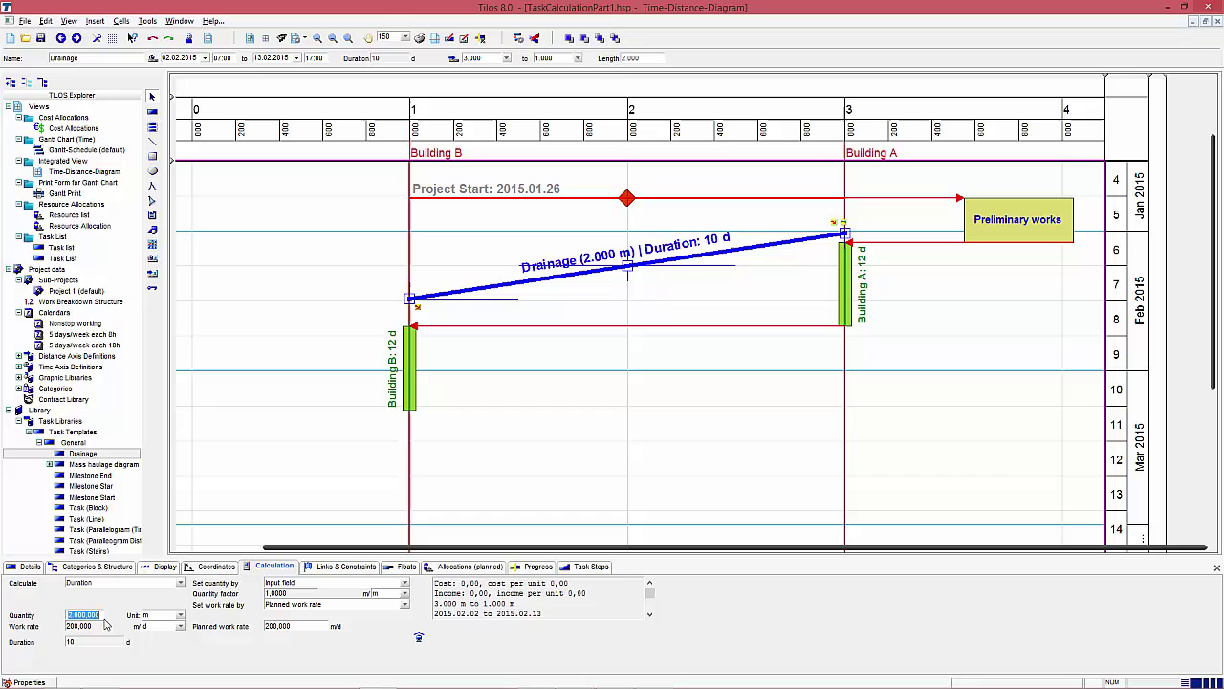
text(1.000)
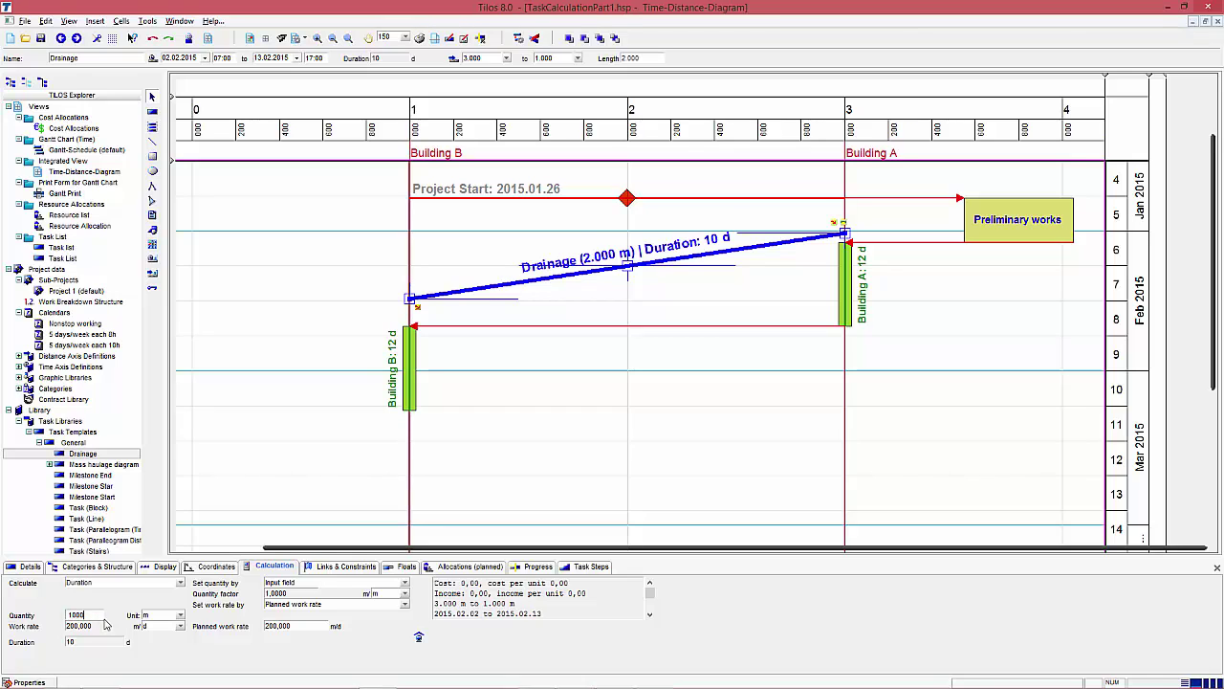
key(Tab)
double_click(95, 614)
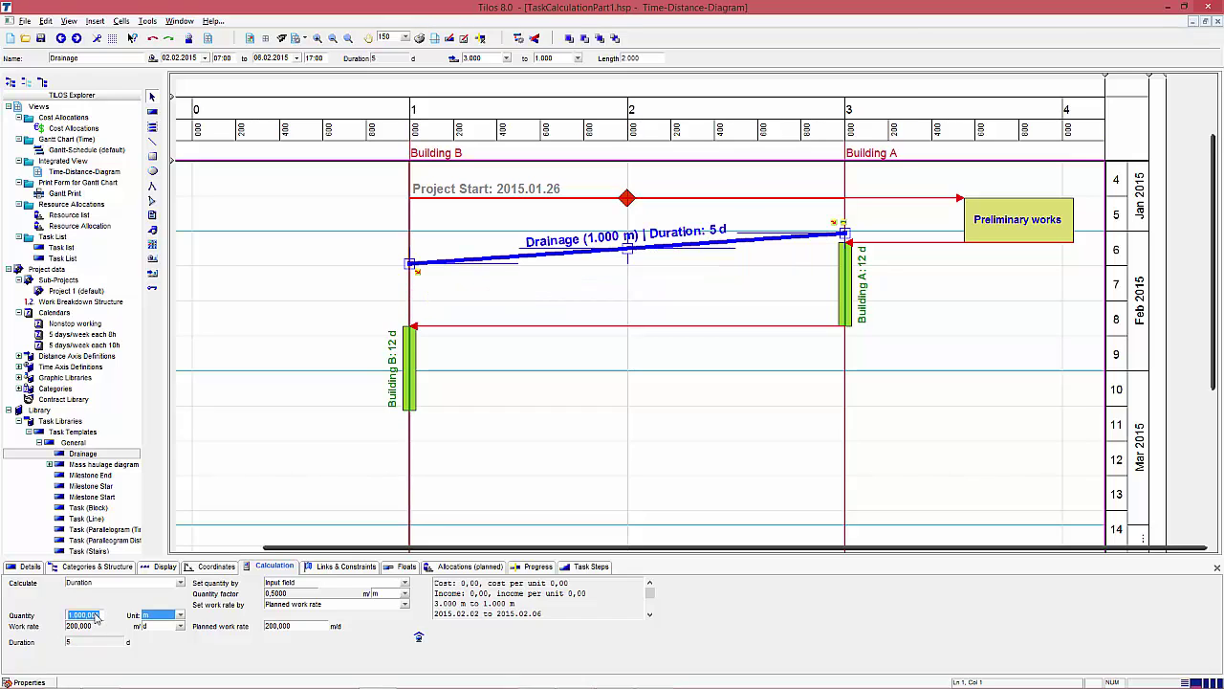
text(2.)
text(000)
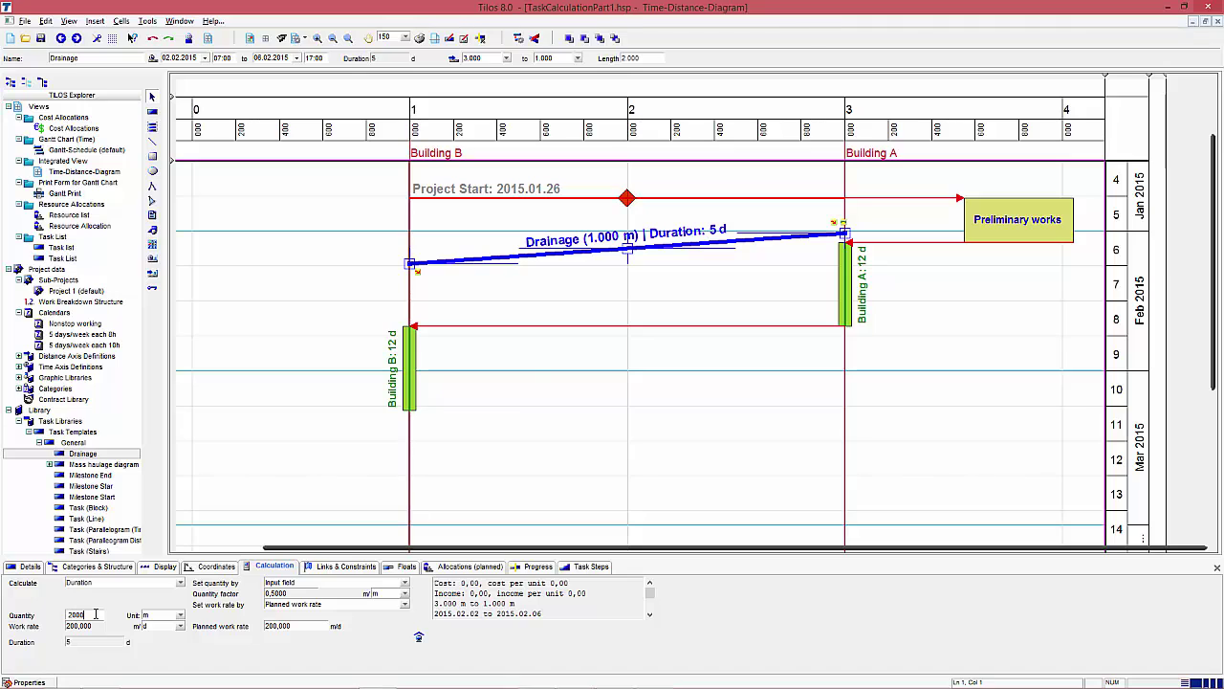
key(Tab)
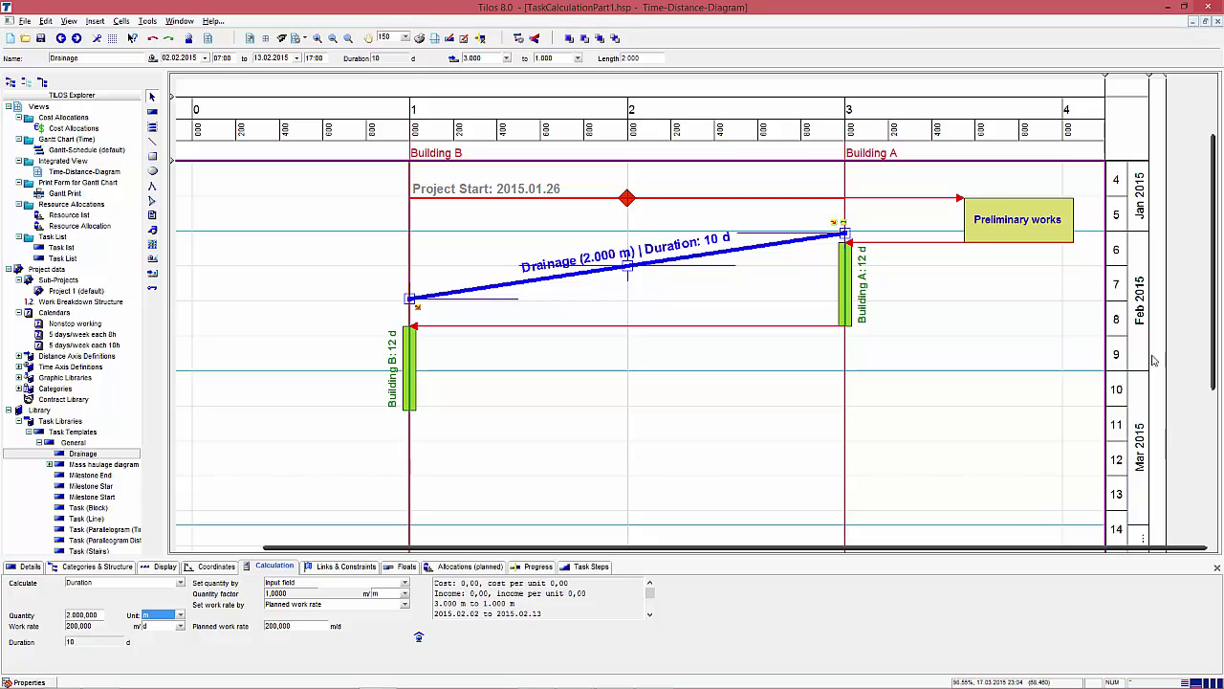
Step: Link the Drainage task's ends to Building A and to the top of Building B
click(828, 245)
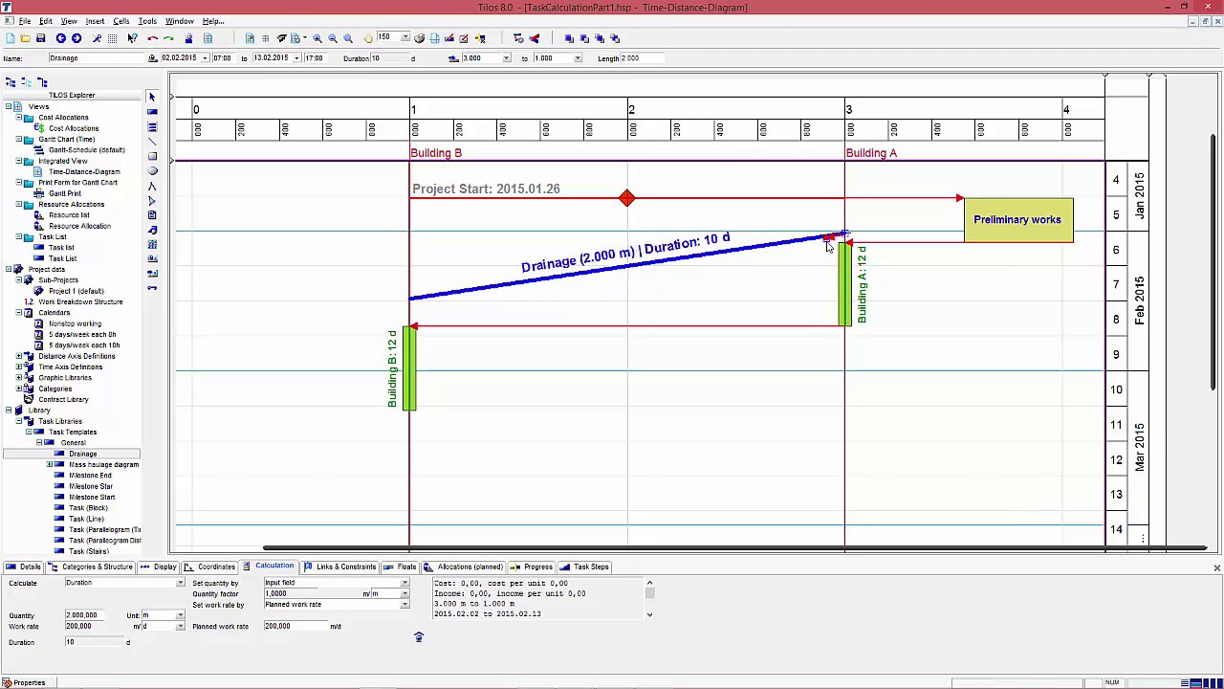
click(829, 243)
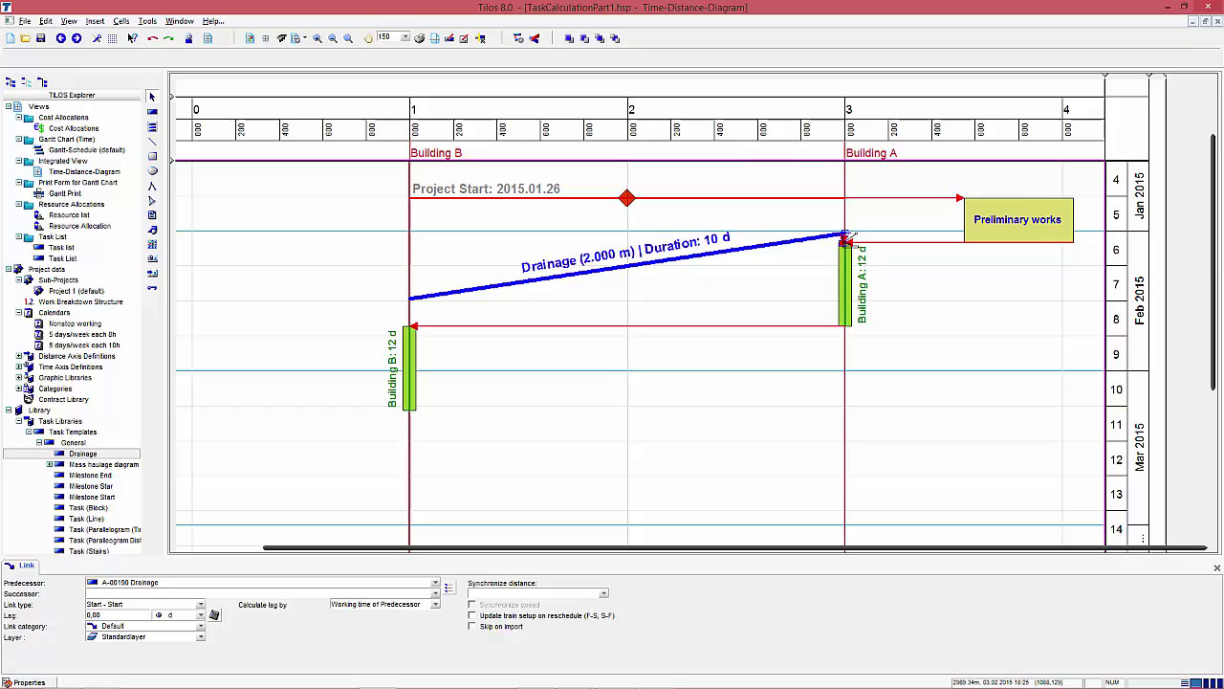
click(847, 239)
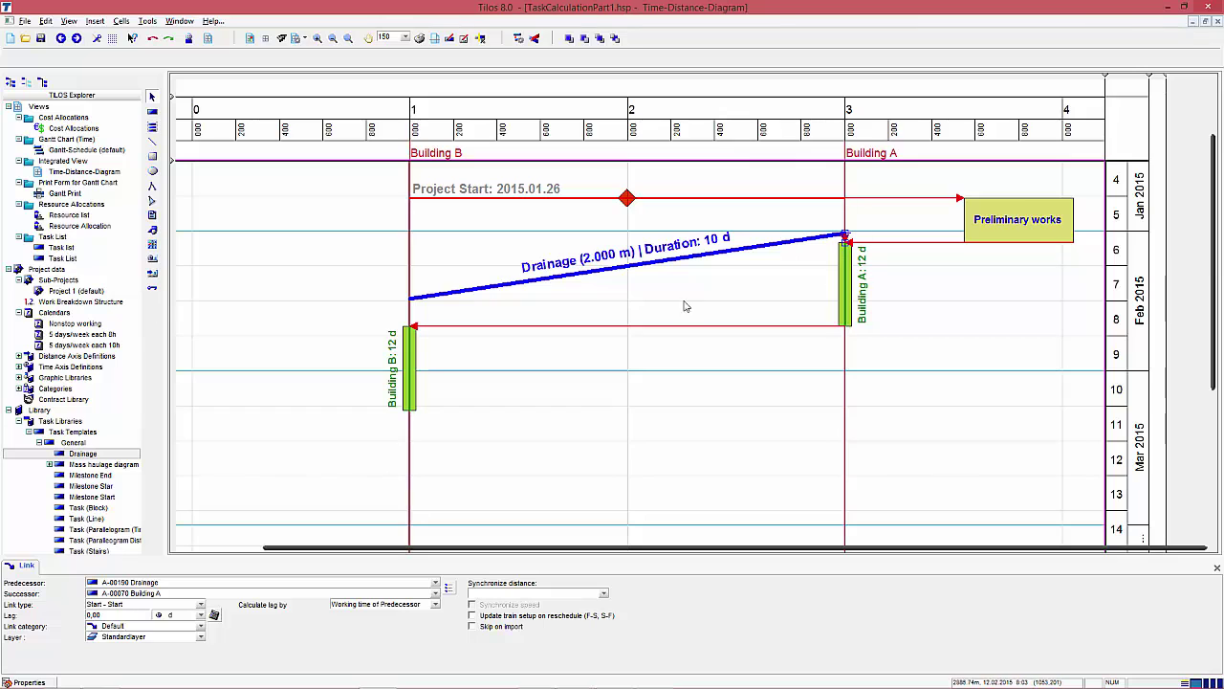
click(415, 302)
click(421, 323)
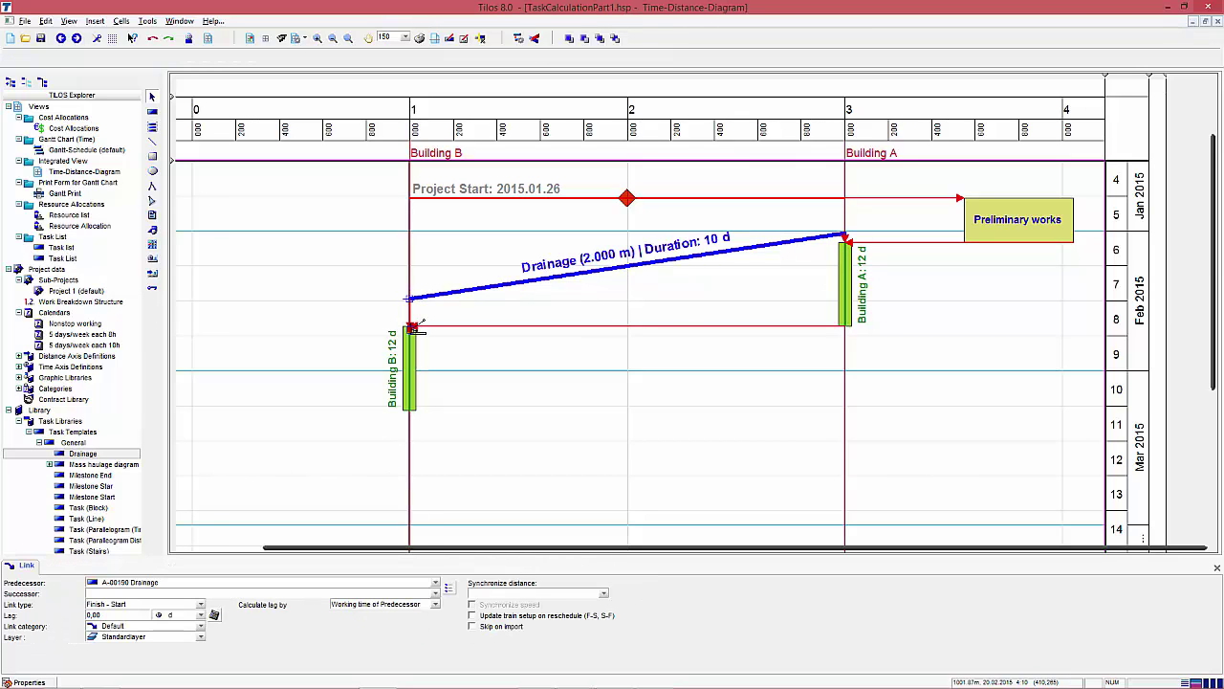
click(469, 379)
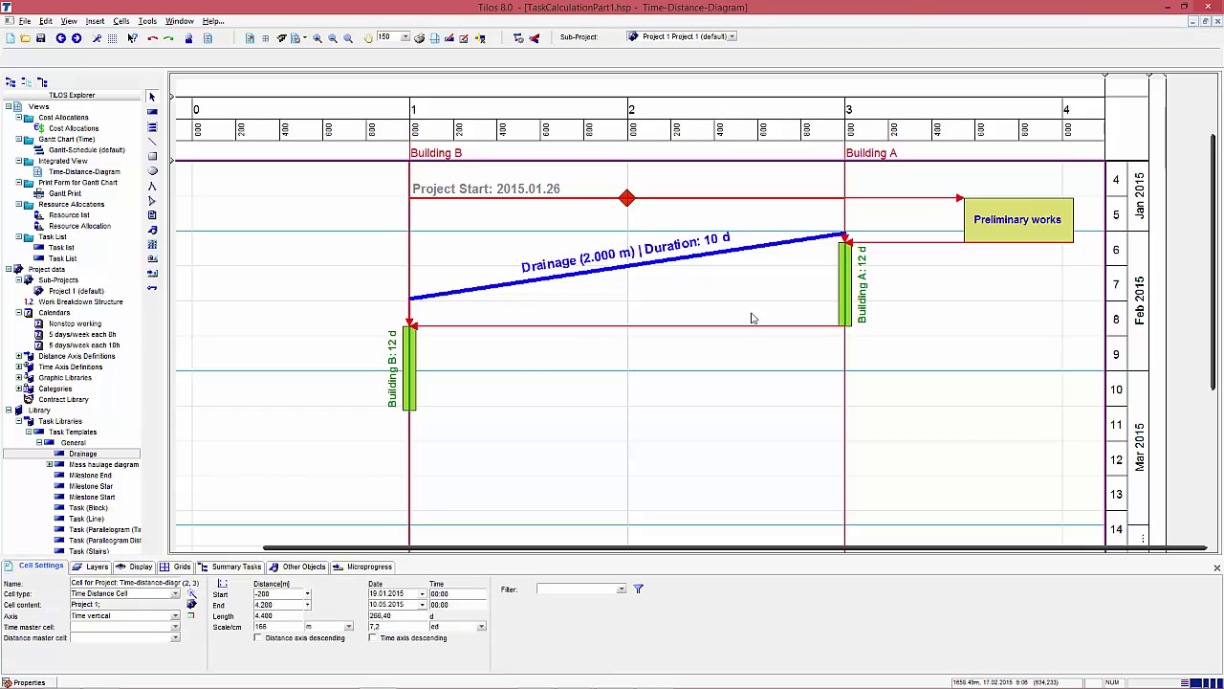
Step: Add a zero-lag Finish–Start link from Preliminary works to Drainage
click(1070, 231)
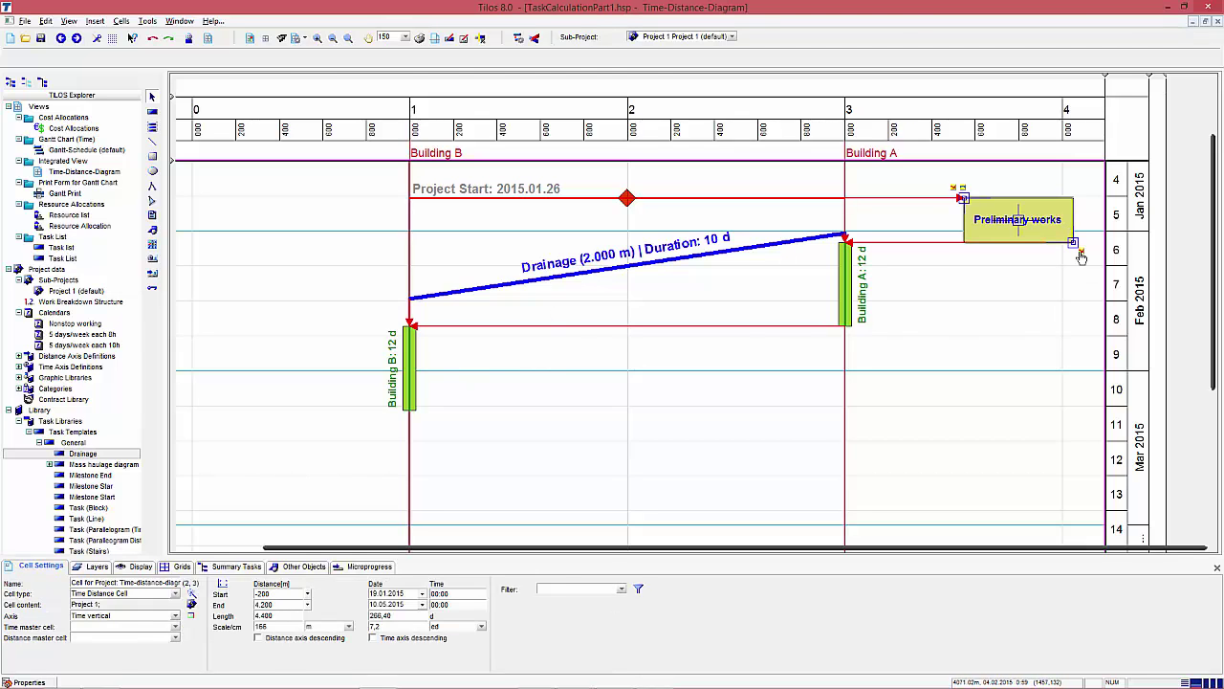
drag(1075, 245, 851, 228)
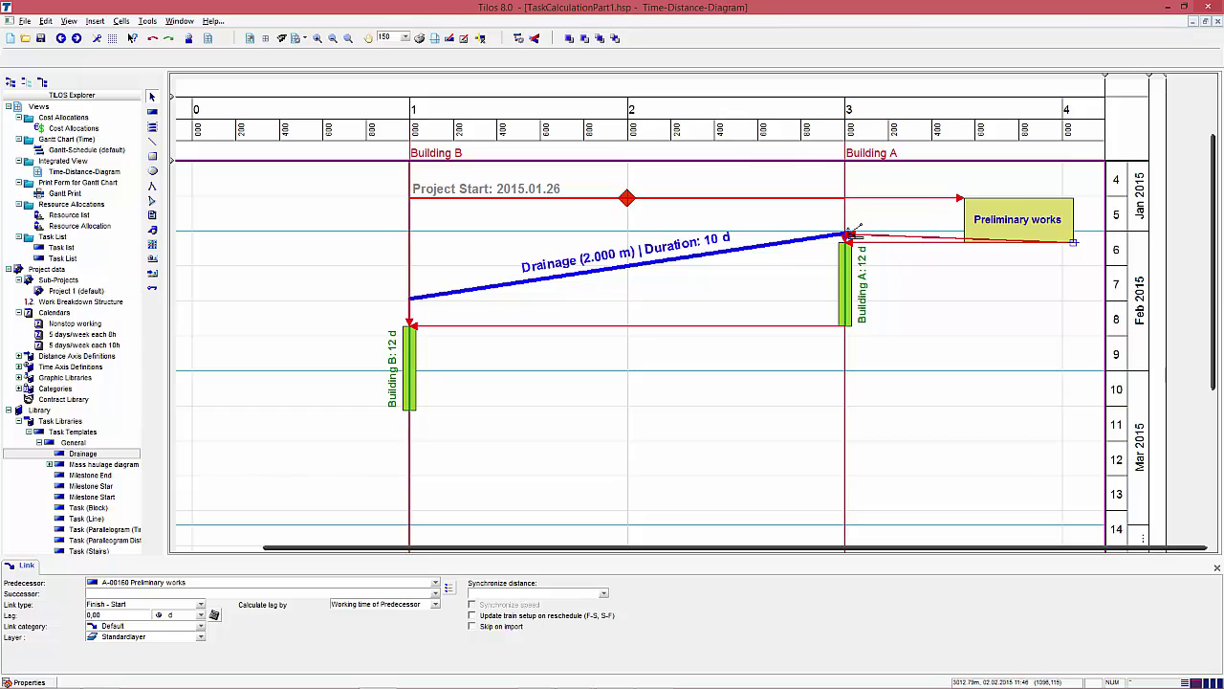
click(916, 319)
click(454, 293)
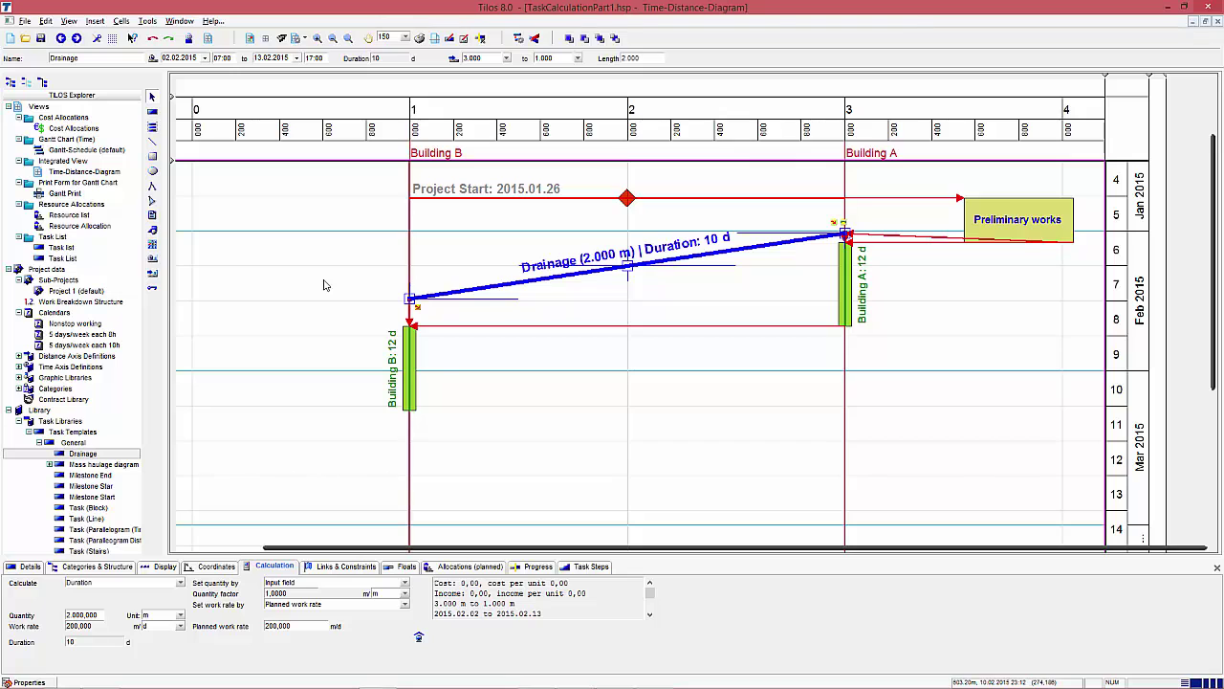
Step: Reschedule the project so the new links take effect
right_click(323, 284)
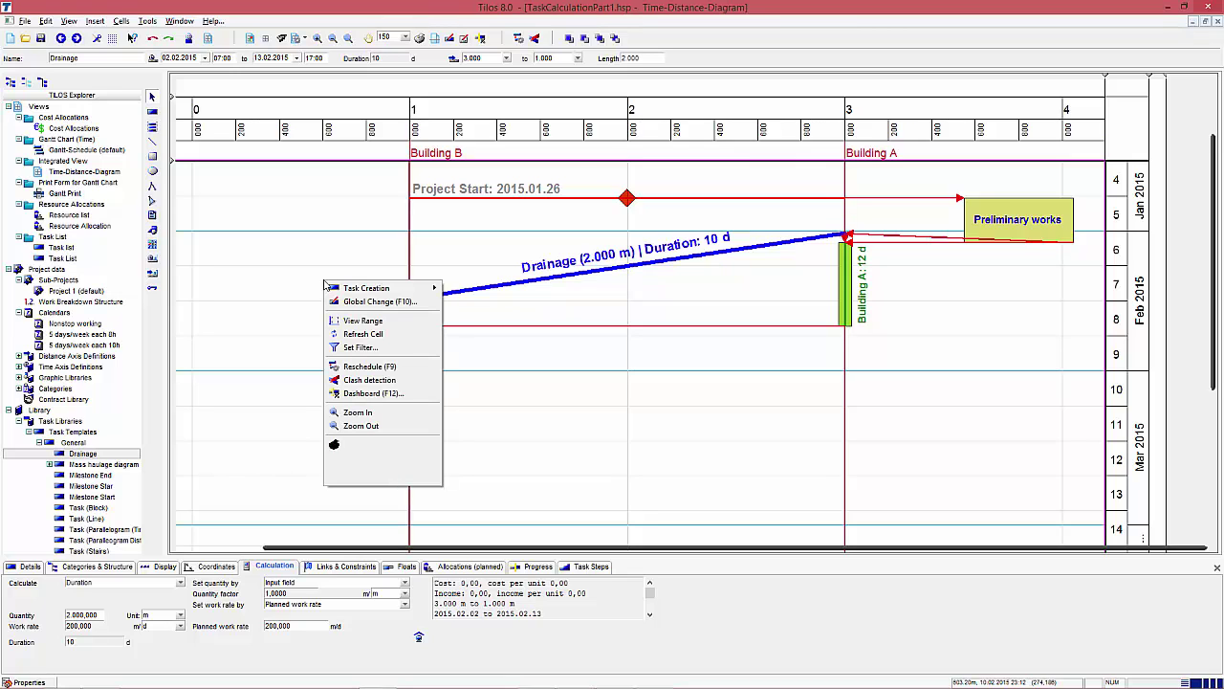
click(388, 368)
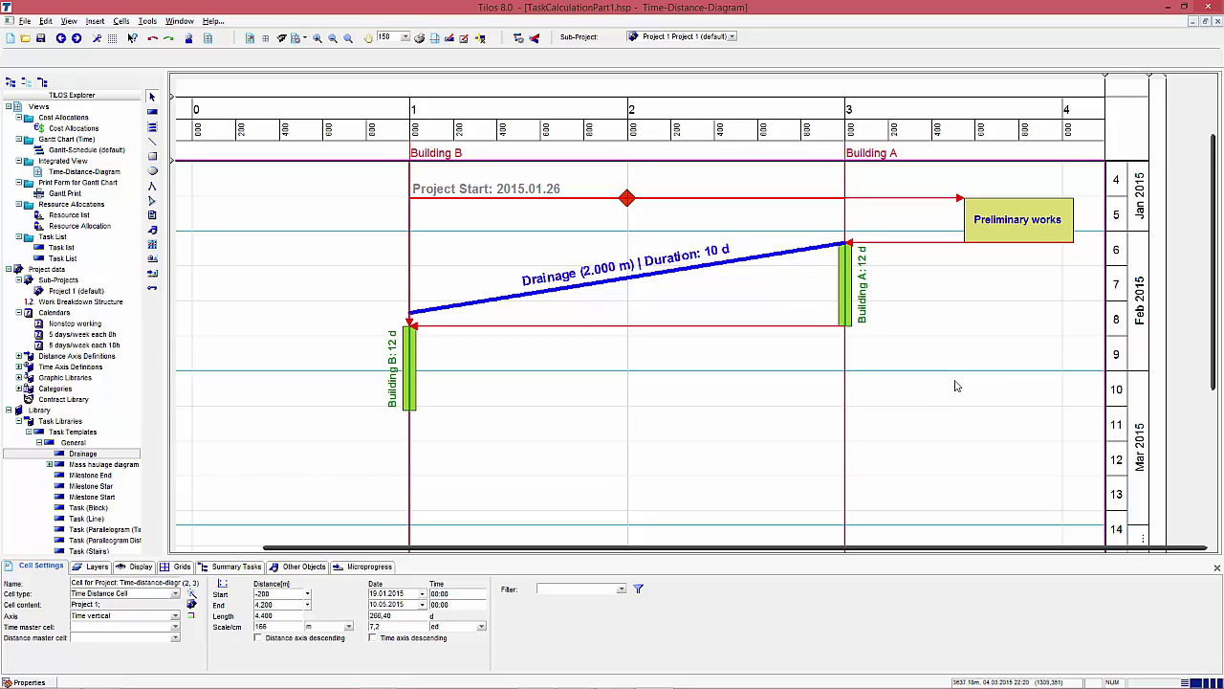
click(738, 268)
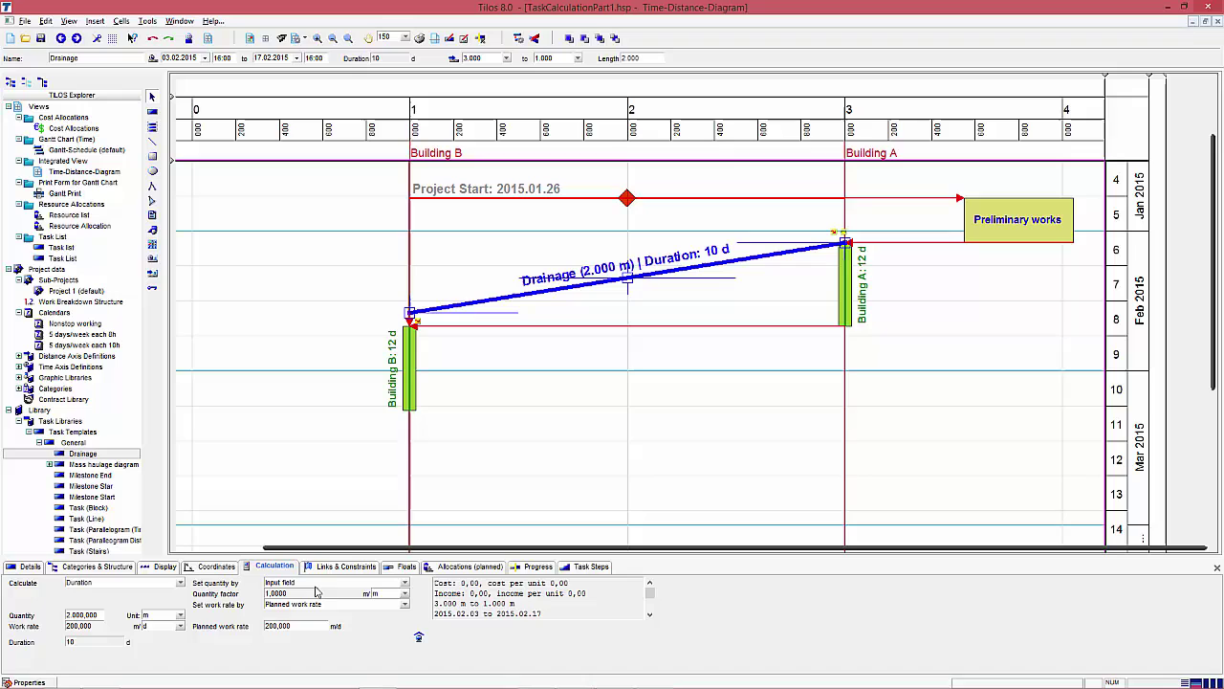
Step: Set Drainage's planned work rate to 100 m/d (20 days) and reschedule, pushing Building B later
double_click(290, 624)
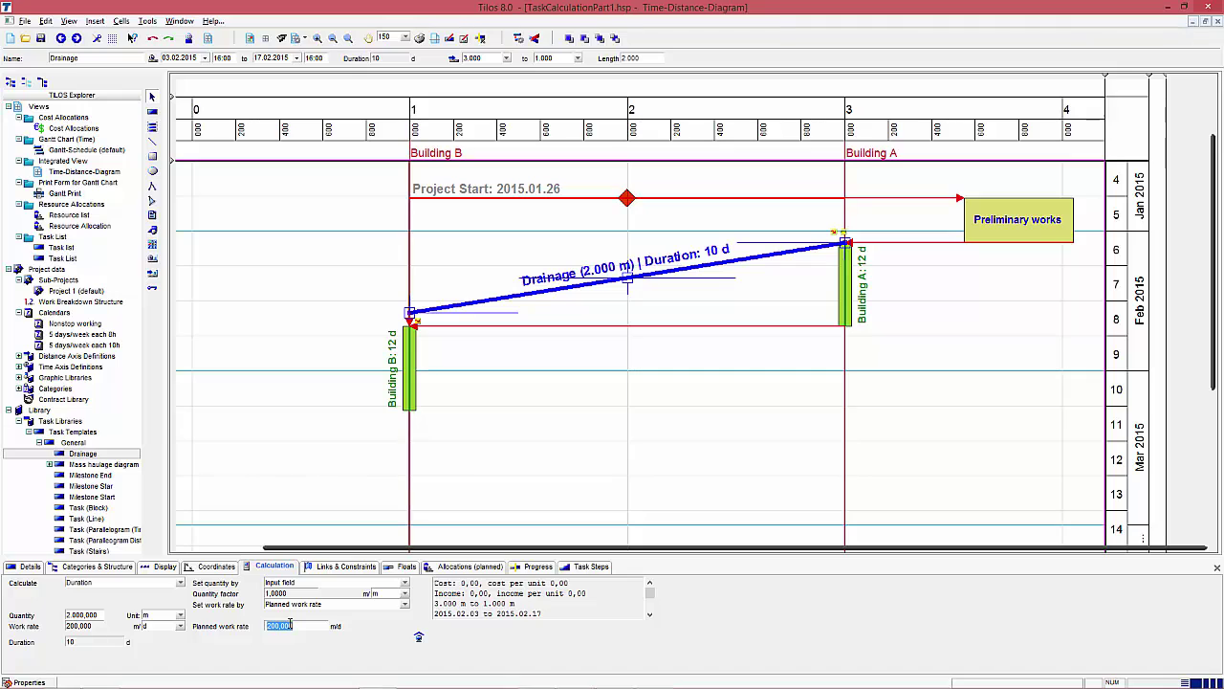
text(100)
key(Return)
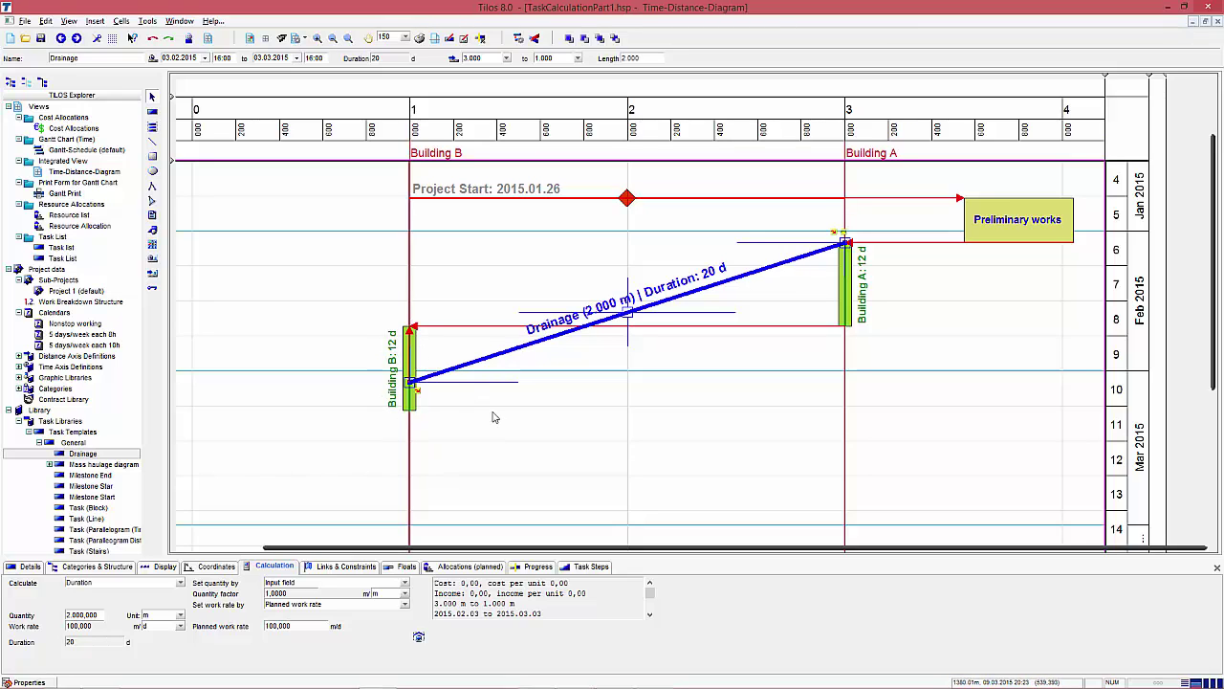
right_click(888, 406)
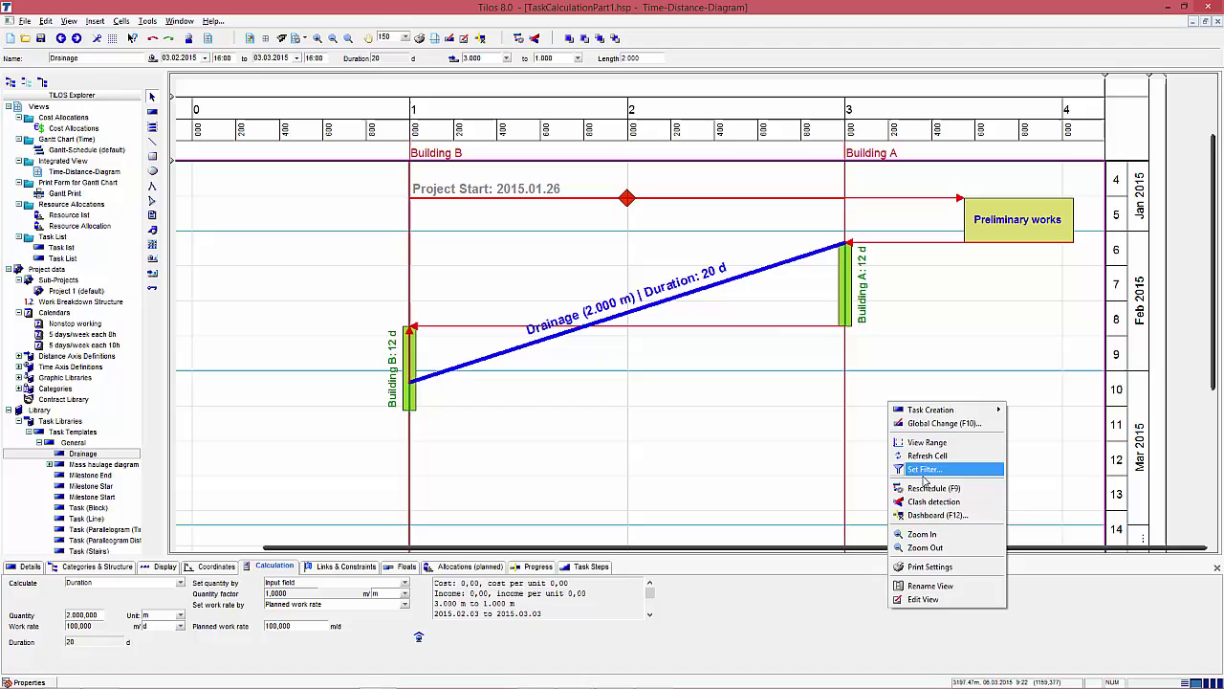
click(926, 489)
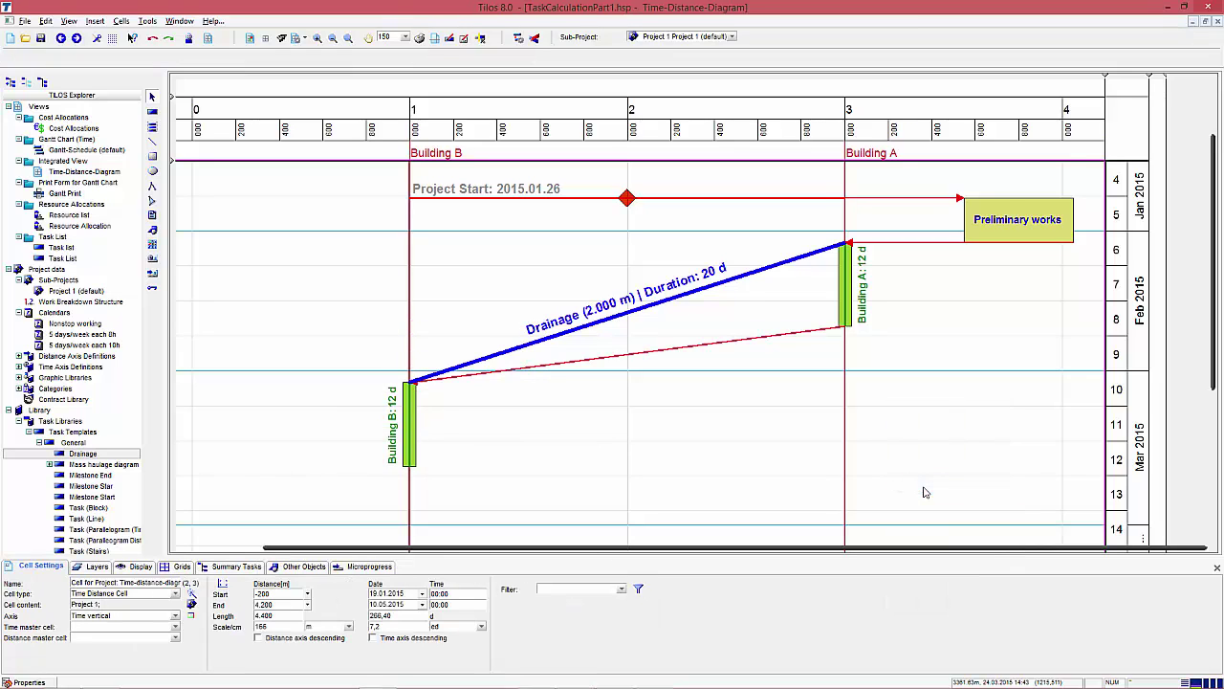